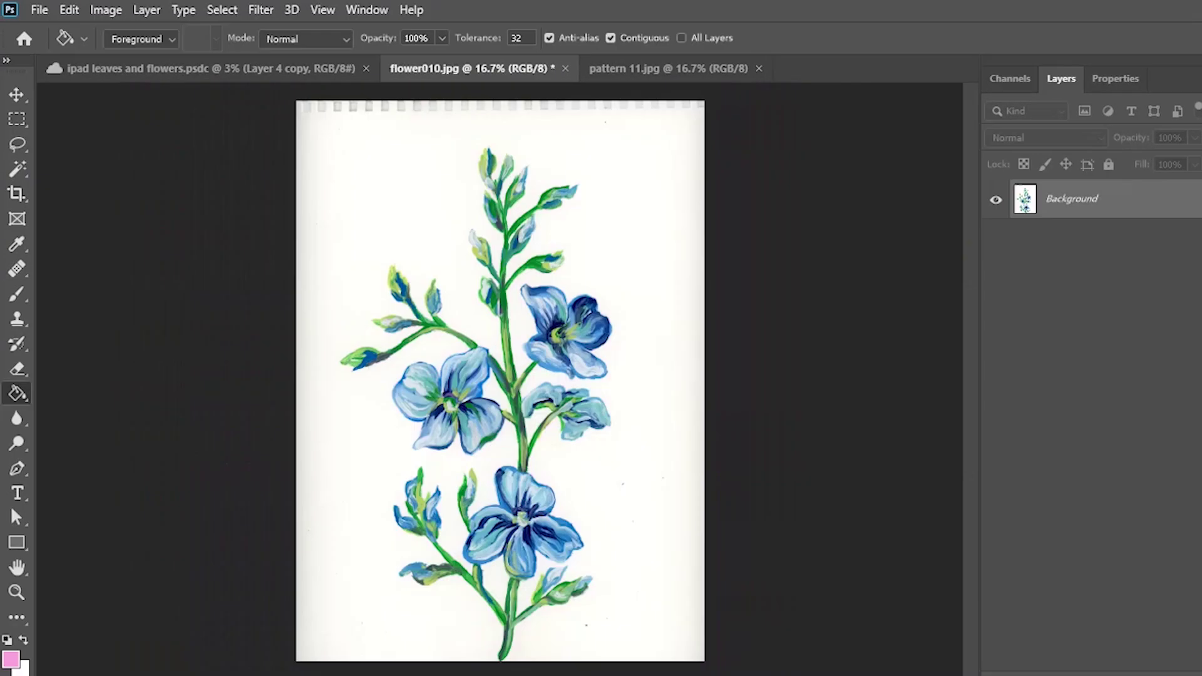
- Add a new layer filled with pink and place the unlocked flower painting layer above it
{"action": "key", "text": "ctrl+shift+alt+n"}
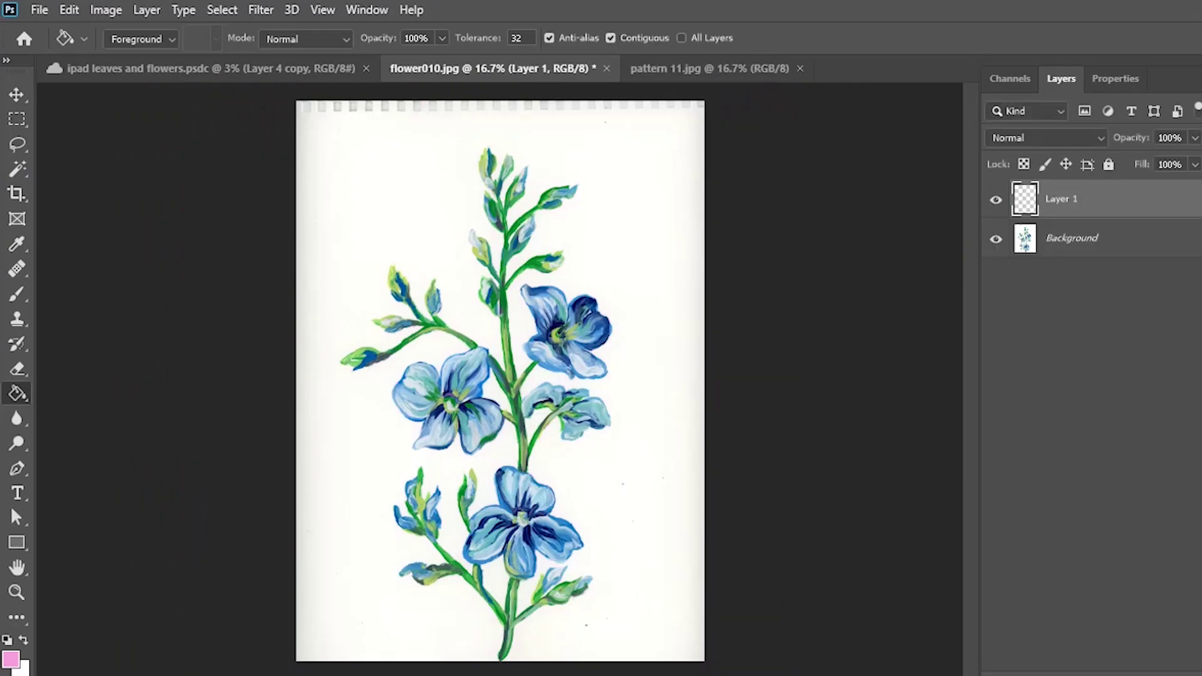
{"action": "left_click", "coordinate": [499, 380]}
{"action": "double_click", "coordinate": [1071, 238]}
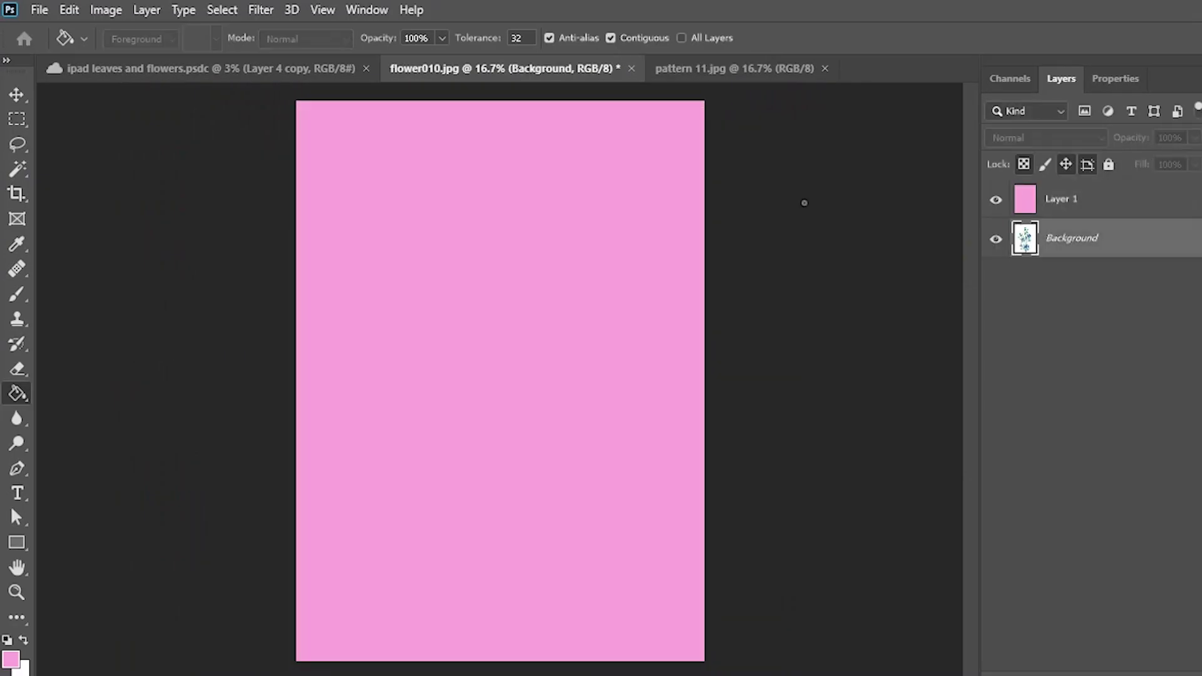
{"action": "left_click", "coordinate": [805, 202]}
{"action": "left_click_drag", "start_coordinate": [1061, 238], "coordinate": [1061, 193]}
- Remove the white paper around the painted flower with the Magic Wand, including leftover white patches enclosed between stems and petals
{"action": "left_click", "coordinate": [17, 169]}
{"action": "left_click", "coordinate": [400, 200]}
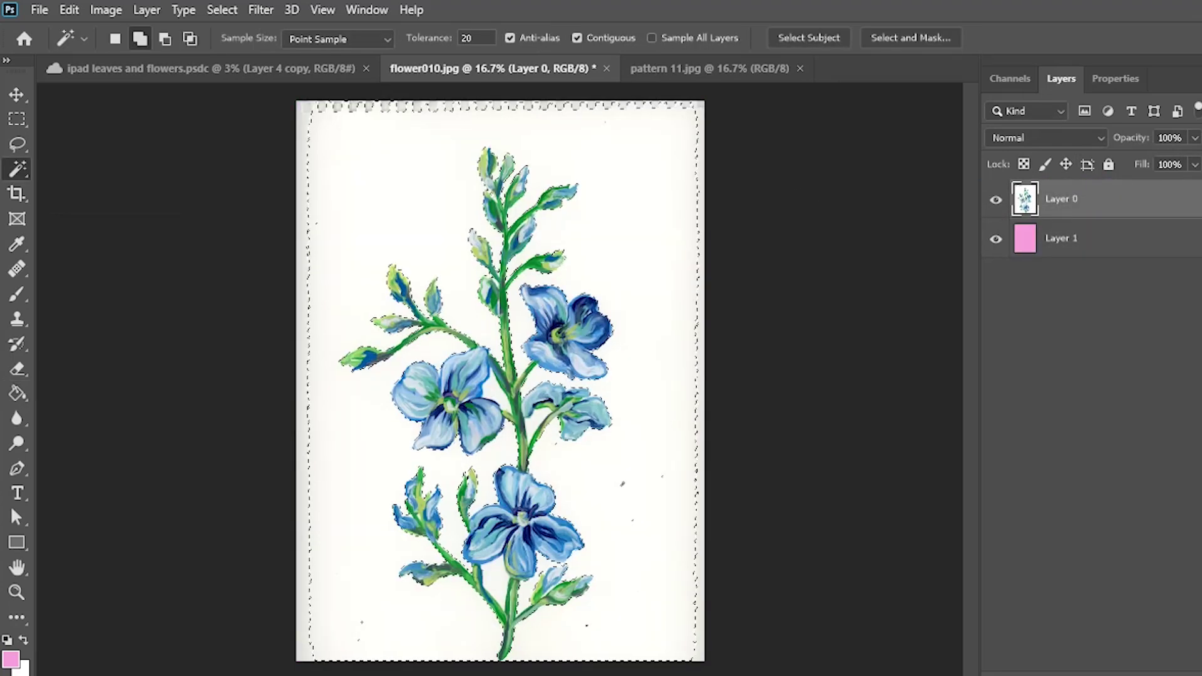
{"action": "key", "text": "Delete"}
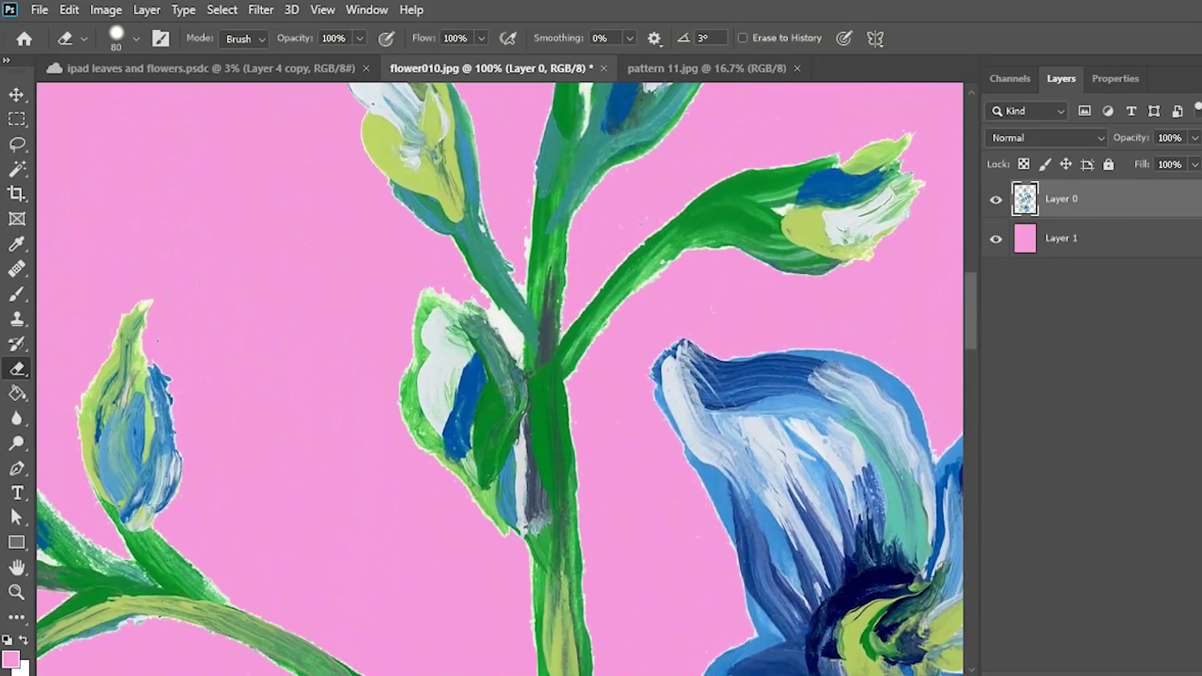
{"action": "key", "text": "w"}
{"action": "left_click", "coordinate": [495, 404], "text": "shift"}
{"action": "key", "text": "Delete"}
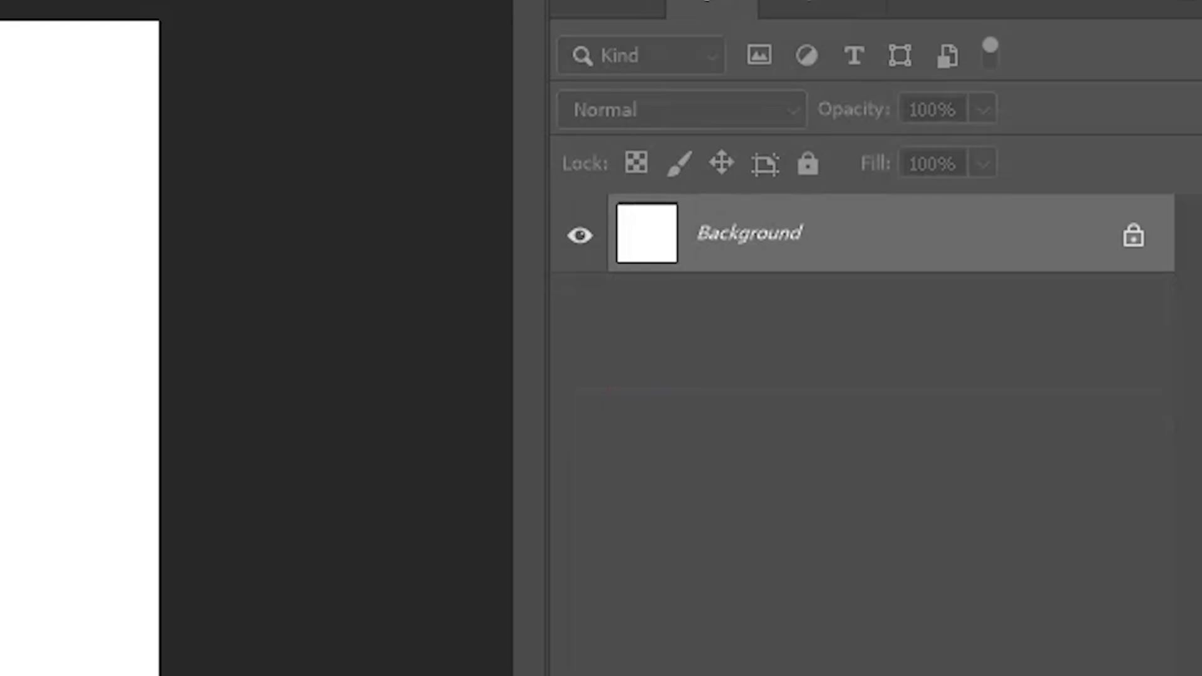
- Draw a pink rectangle about 12275 by 8275 px on the blank white canvas
{"action": "left_click_drag", "start_coordinate": [264, 209], "coordinate": [738, 525]}
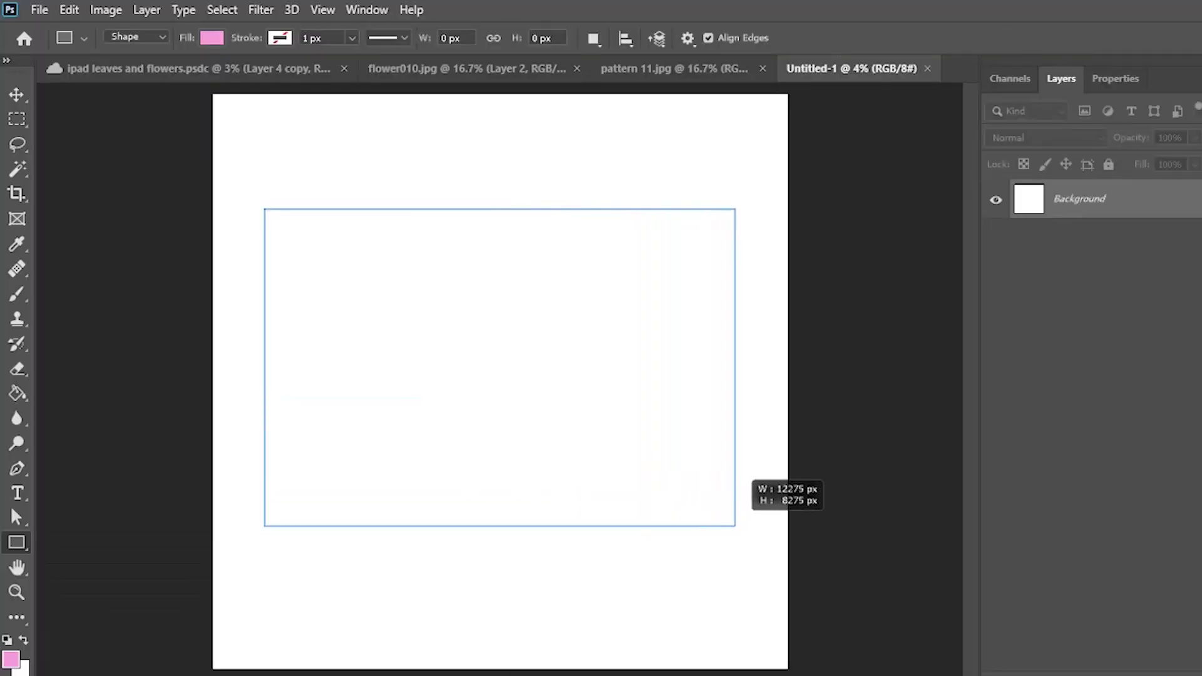
{"action": "left_click", "coordinate": [1010, 78]}
{"action": "left_click", "coordinate": [1061, 79]}
- Float the flower010.jpg document, copy its cut-out blue flower onto the pink rectangle in Untitled-1, and minimize the source document
{"action": "left_click_drag", "start_coordinate": [450, 69], "coordinate": [66, 127]}
{"action": "key", "text": "v"}
{"action": "left_click_drag", "start_coordinate": [166, 376], "coordinate": [445, 366]}
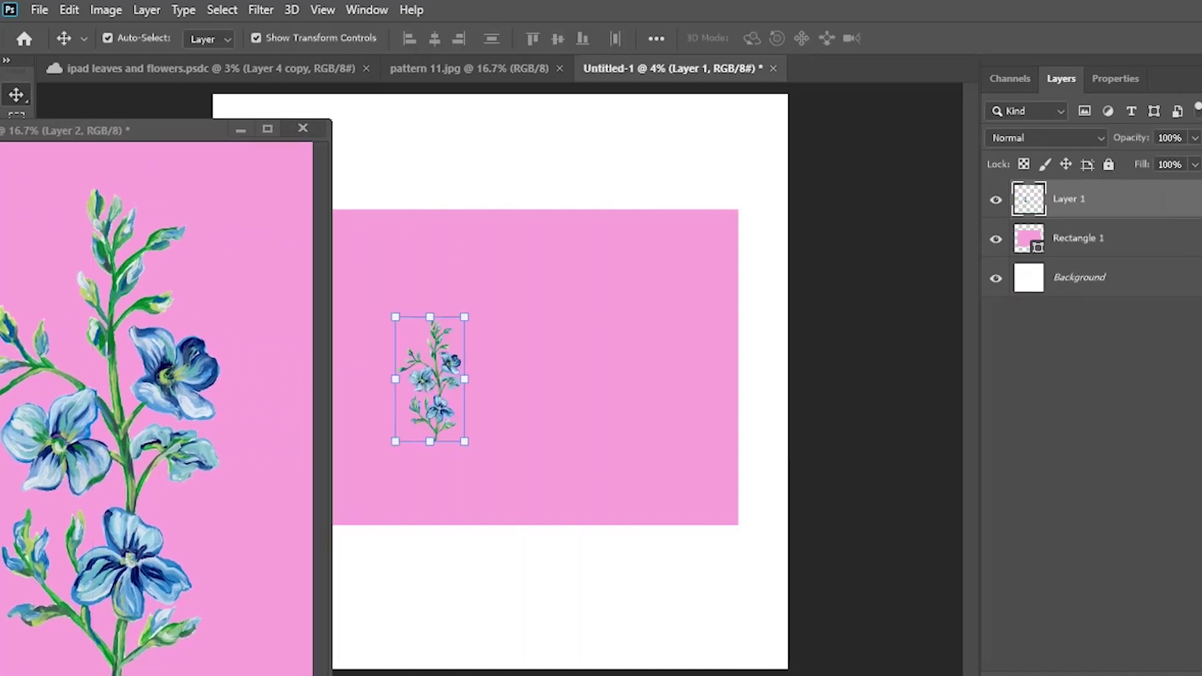
{"action": "left_click", "coordinate": [240, 129]}
- Enlarge the blue flower stem to about 138.5%, tilt it slightly, and position it toward the pink rectangle's lower left
{"action": "left_click_drag", "start_coordinate": [465, 316], "coordinate": [492, 268]}
{"action": "left_click_drag", "start_coordinate": [460, 353], "coordinate": [425, 391]}
{"action": "left_click_drag", "start_coordinate": [471, 304], "coordinate": [457, 297]}
{"action": "left_click_drag", "start_coordinate": [440, 368], "coordinate": [425, 388]}
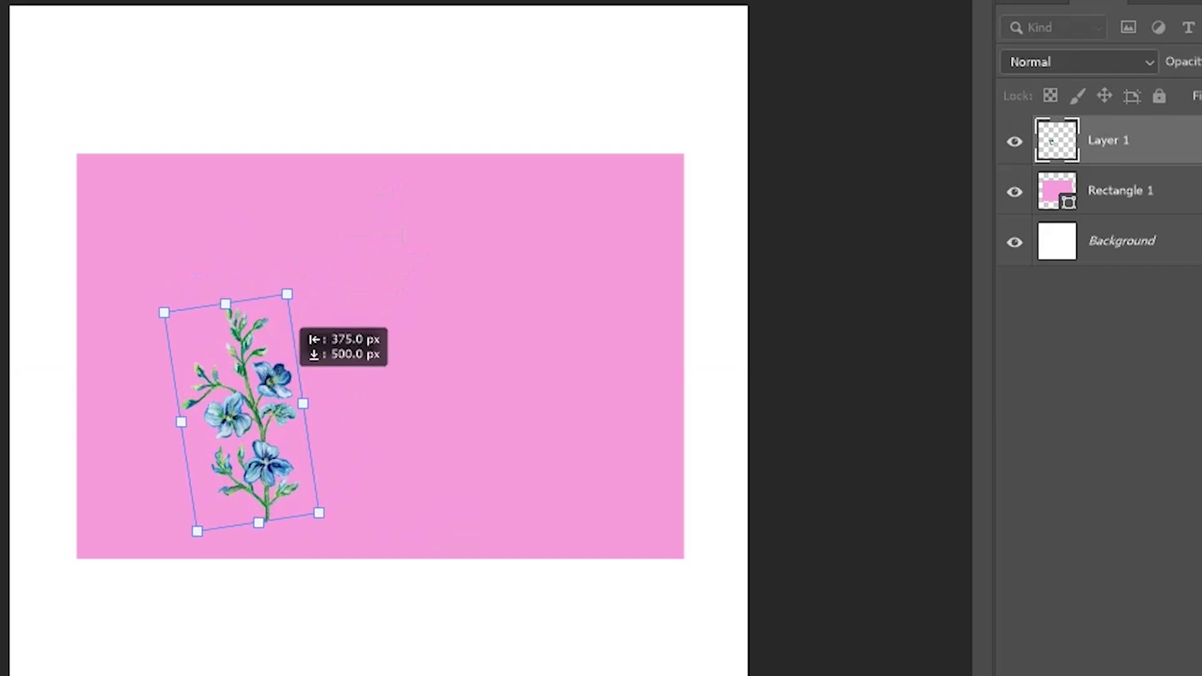
{"action": "key", "text": "Return"}
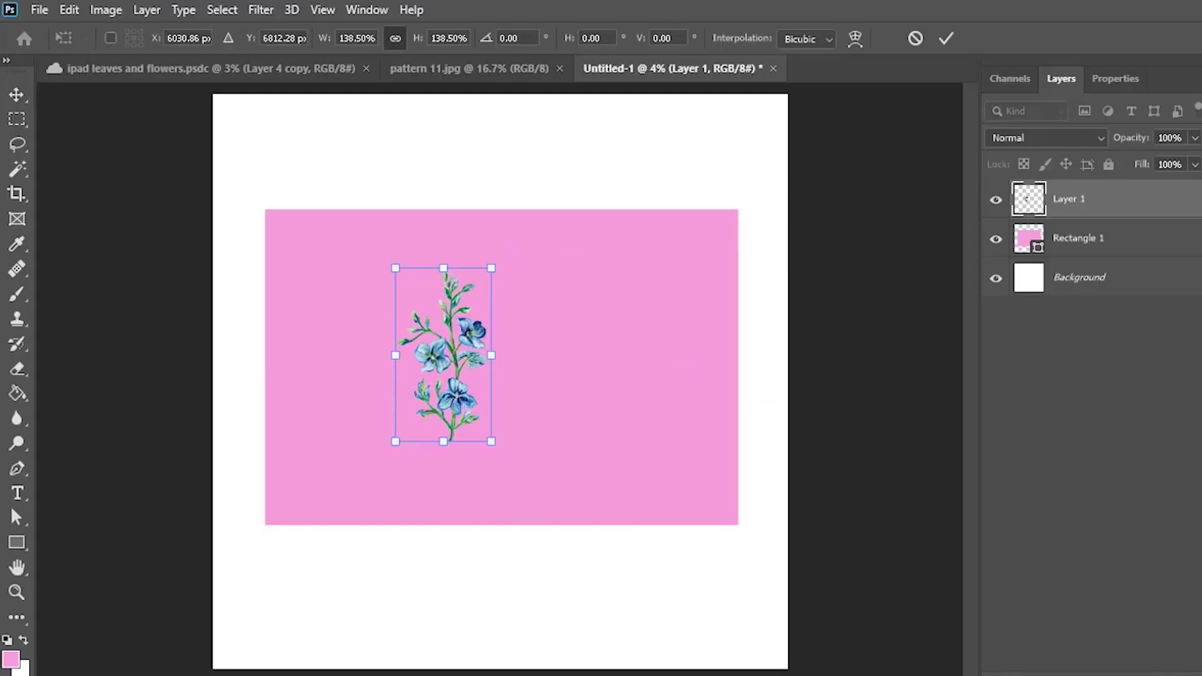
{"action": "left_click_drag", "start_coordinate": [463, 342], "coordinate": [429, 379]}
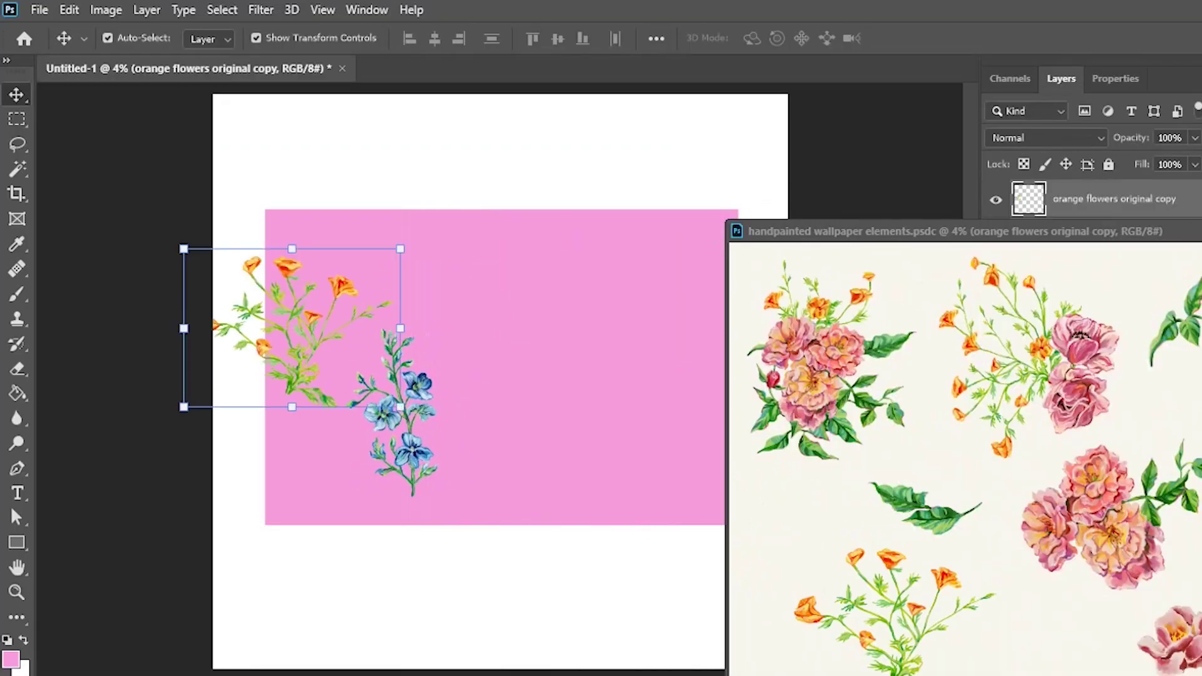
- Scale the orange flowers to 78.71%, rotate them -65.90° above the blue stem, and position the big leaves beside the stem's base
{"action": "left_click_drag", "start_coordinate": [263, 326], "coordinate": [346, 190]}
{"action": "left_click_drag", "start_coordinate": [396, 306], "coordinate": [371, 326]}
{"action": "key", "text": "Return"}
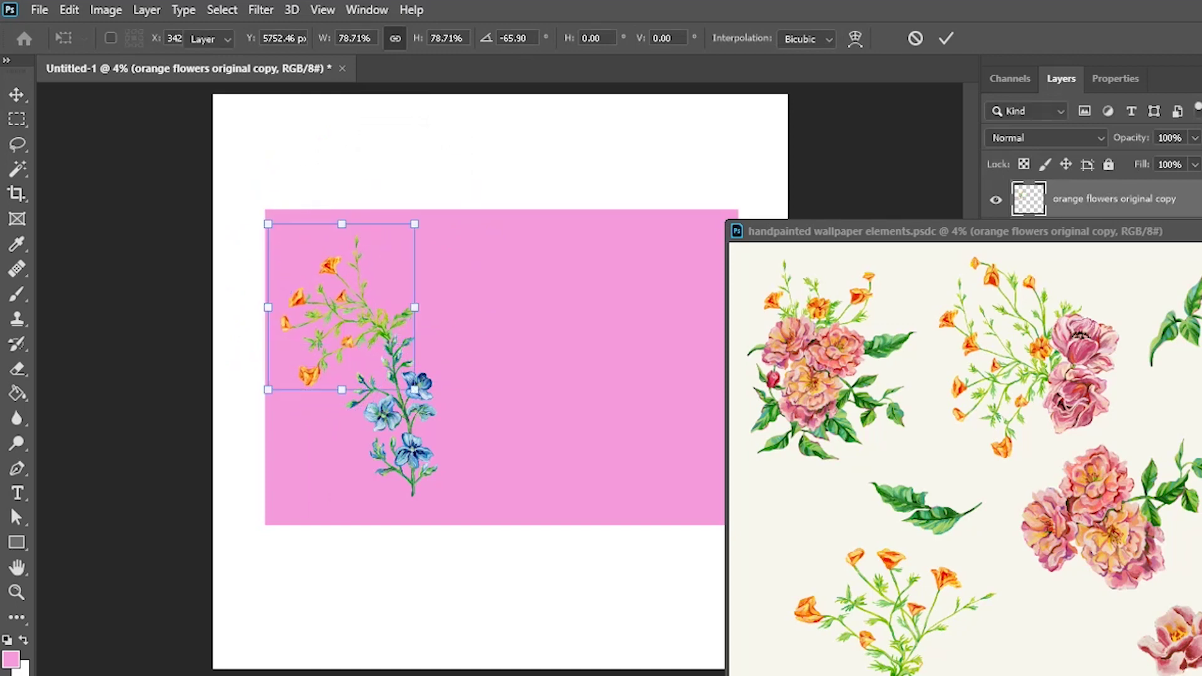
{"action": "key", "text": "Return"}
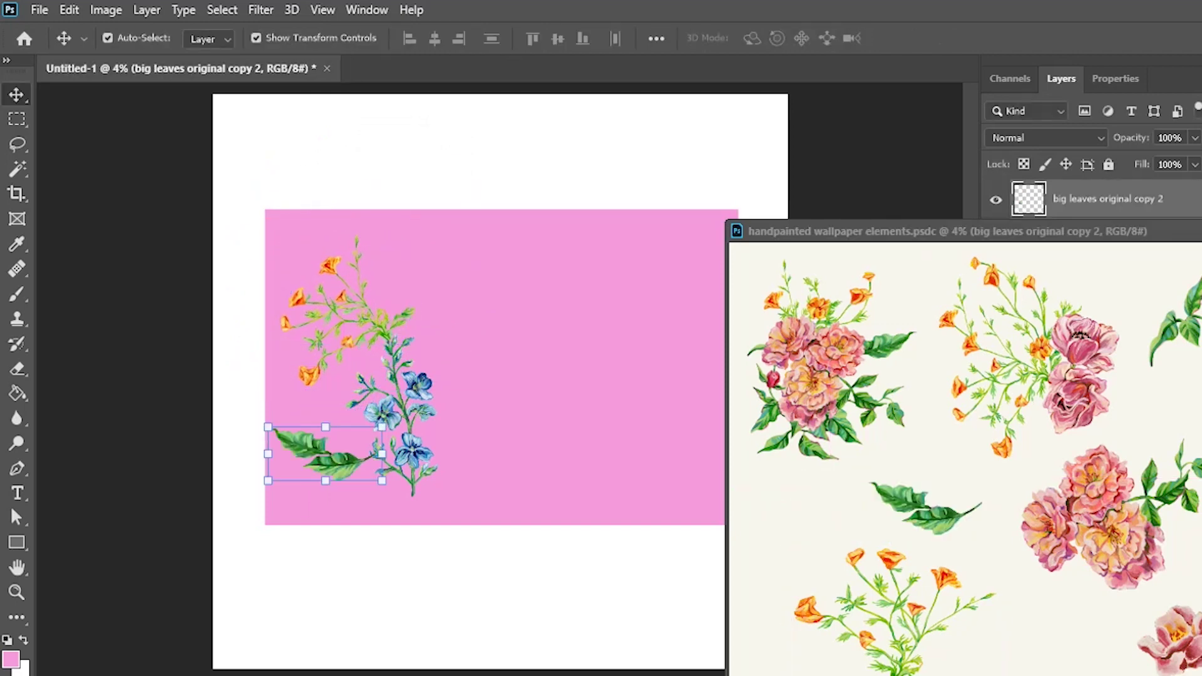
{"action": "left_click_drag", "start_coordinate": [322, 450], "coordinate": [357, 487]}
{"action": "key", "text": "ctrl+t"}
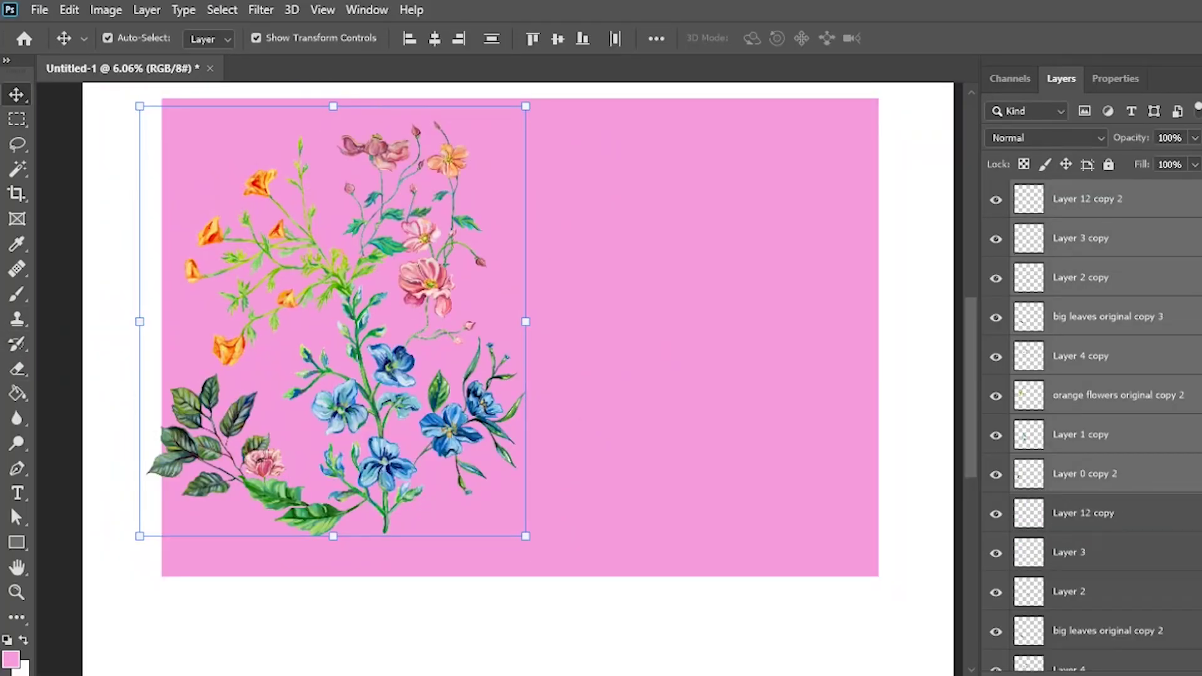
- Move the duplicated floral arrangement to the pink rectangle's right half and turn it upside down
{"action": "left_click_drag", "start_coordinate": [428, 328], "coordinate": [796, 366]}
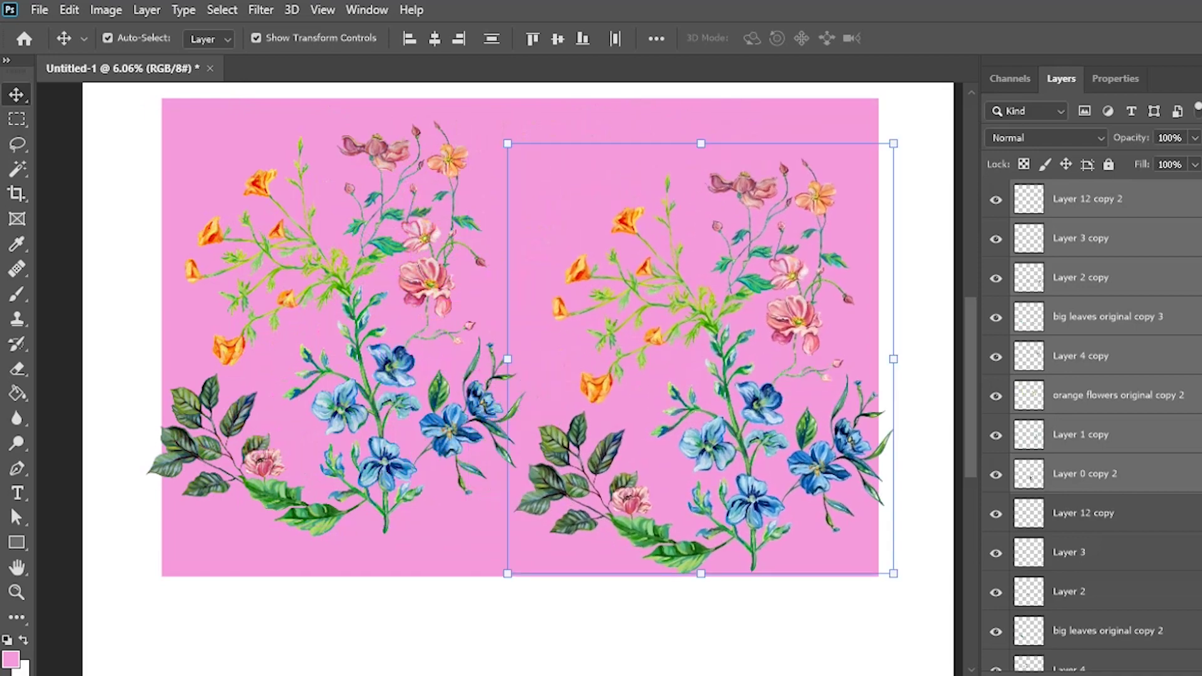
{"action": "left_click_drag", "start_coordinate": [913, 457], "coordinate": [432, 97]}
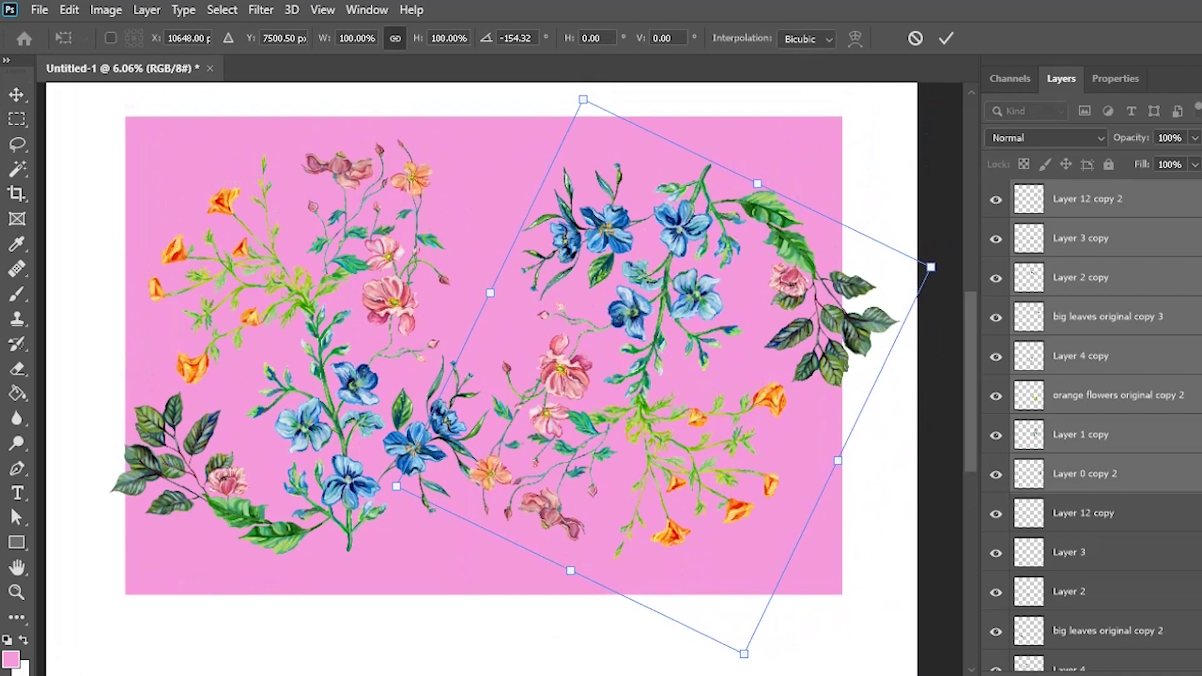
{"action": "left_click_drag", "start_coordinate": [691, 226], "coordinate": [728, 185]}
{"action": "left_click", "coordinate": [106, 10]}
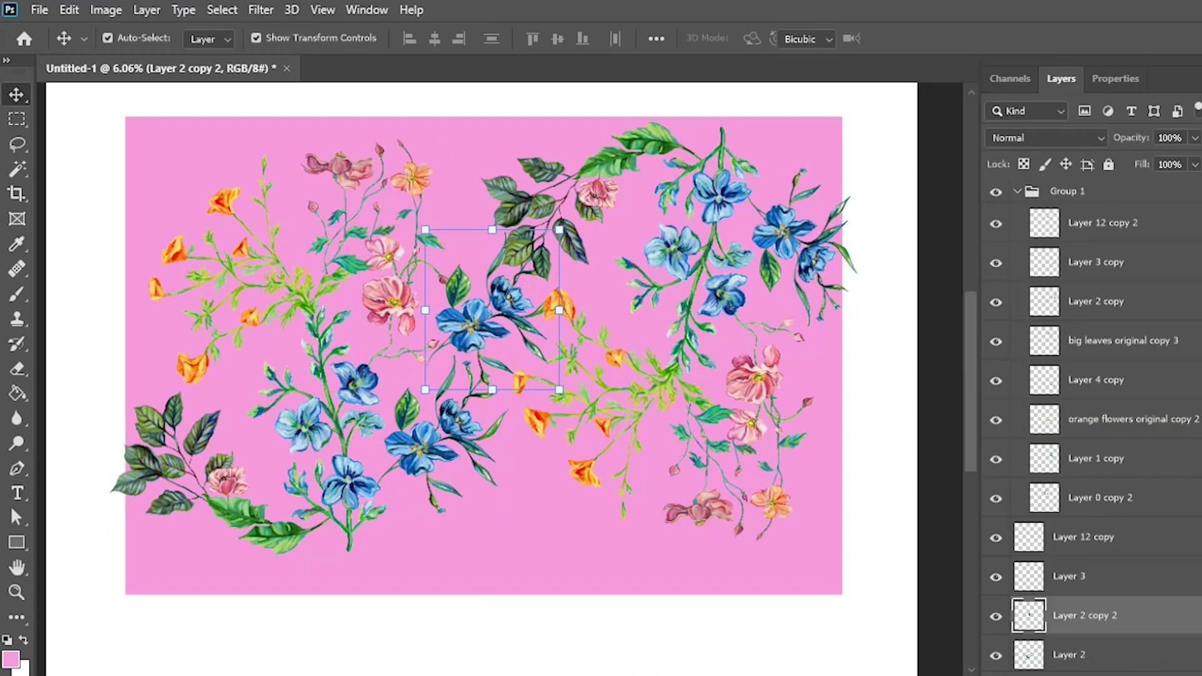
- Shrink the copied small blue flower sprig to 58.40%, rotate it -172.65°, and place it below the upper dark leaves
{"action": "left_click_drag", "start_coordinate": [594, 226], "coordinate": [494, 281]}
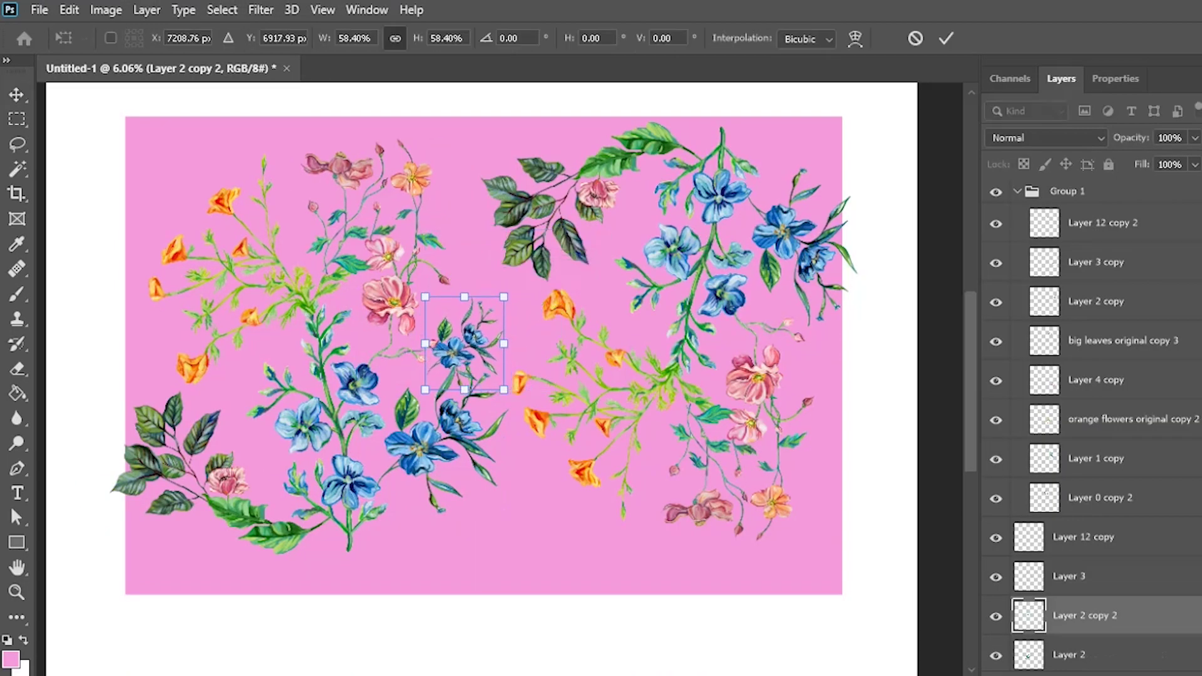
{"action": "left_click_drag", "start_coordinate": [400, 242], "coordinate": [351, 341]}
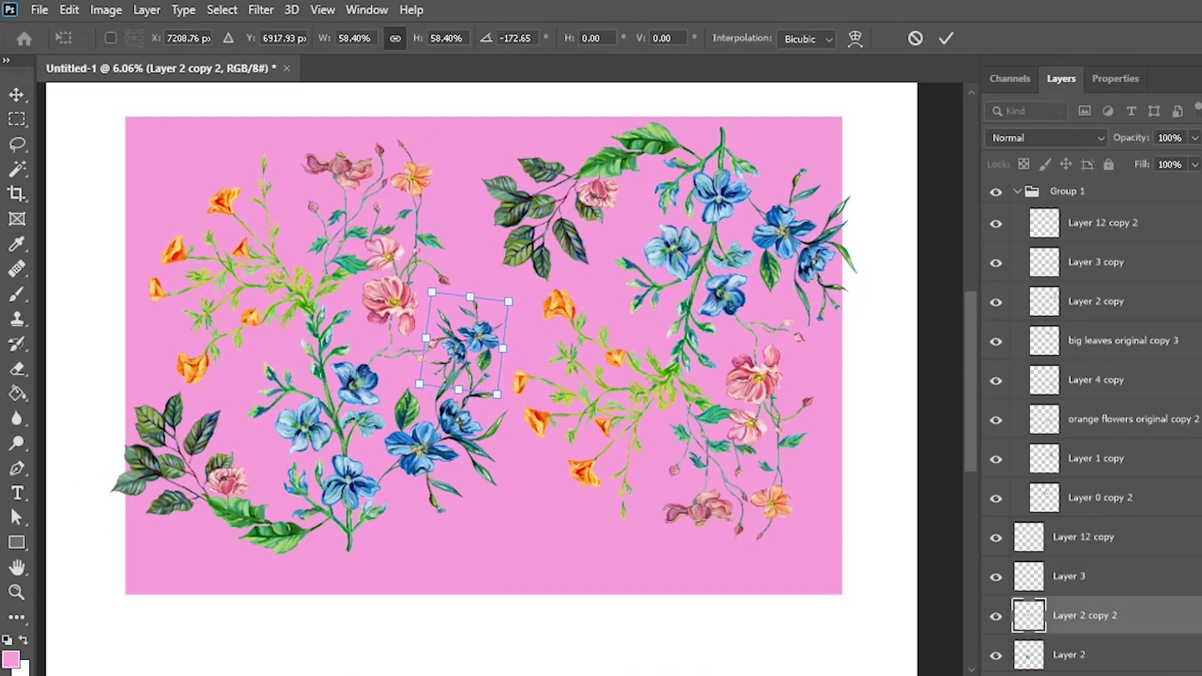
{"action": "left_click_drag", "start_coordinate": [470, 348], "coordinate": [494, 225]}
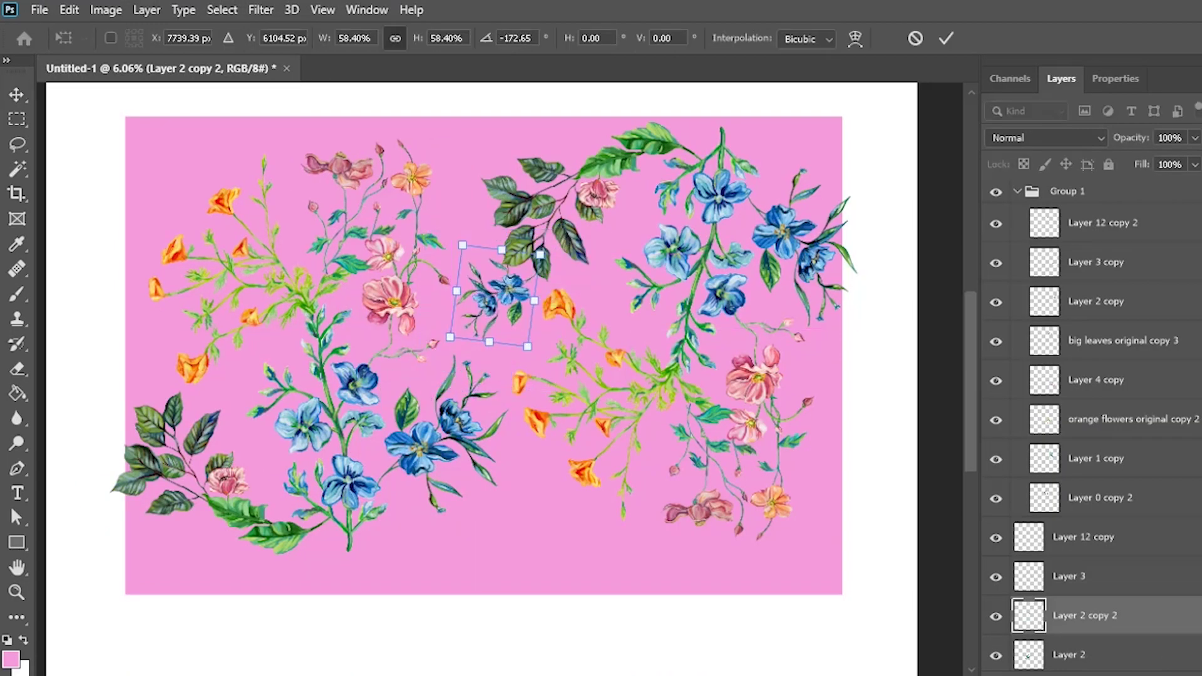
- Flip the copied pink flower horizontally, rotate it about 125°, shrink it, and fit it between the orange blossom and dark leaves
{"action": "key", "text": "alt+i"}
{"action": "key", "text": "alt+e"}
{"action": "key", "text": "a"}
{"action": "key", "text": "h"}
{"action": "left_click_drag", "start_coordinate": [794, 161], "coordinate": [756, 517]}
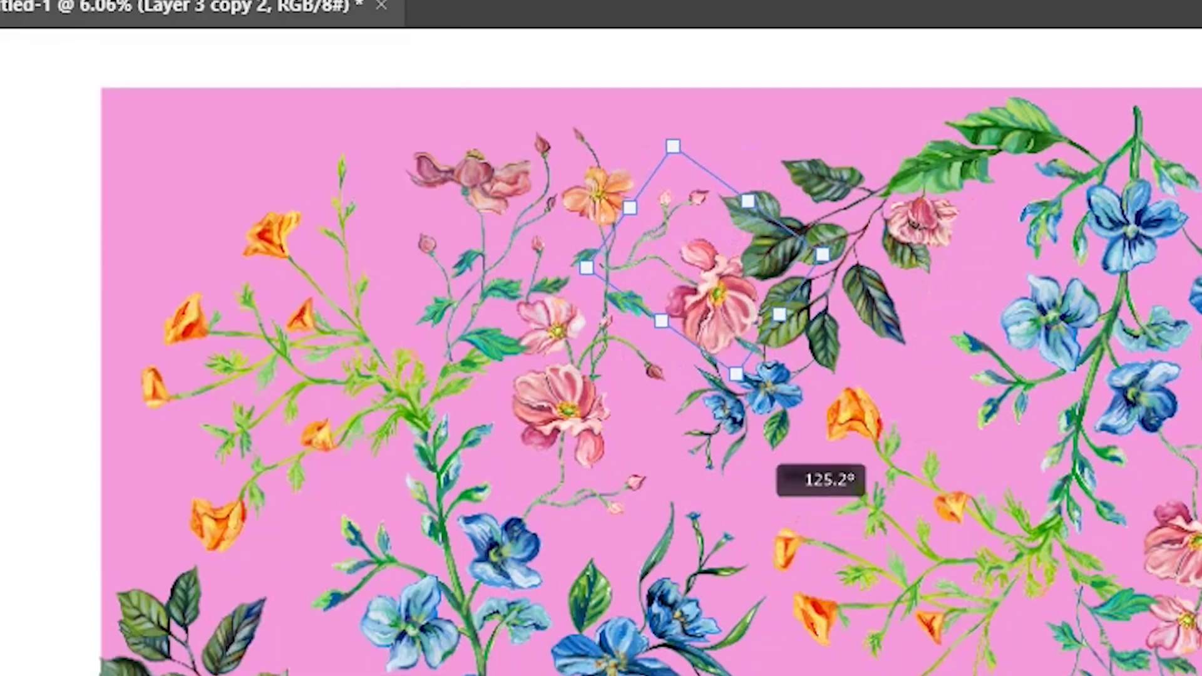
{"action": "left_click_drag", "start_coordinate": [822, 255], "coordinate": [739, 258]}
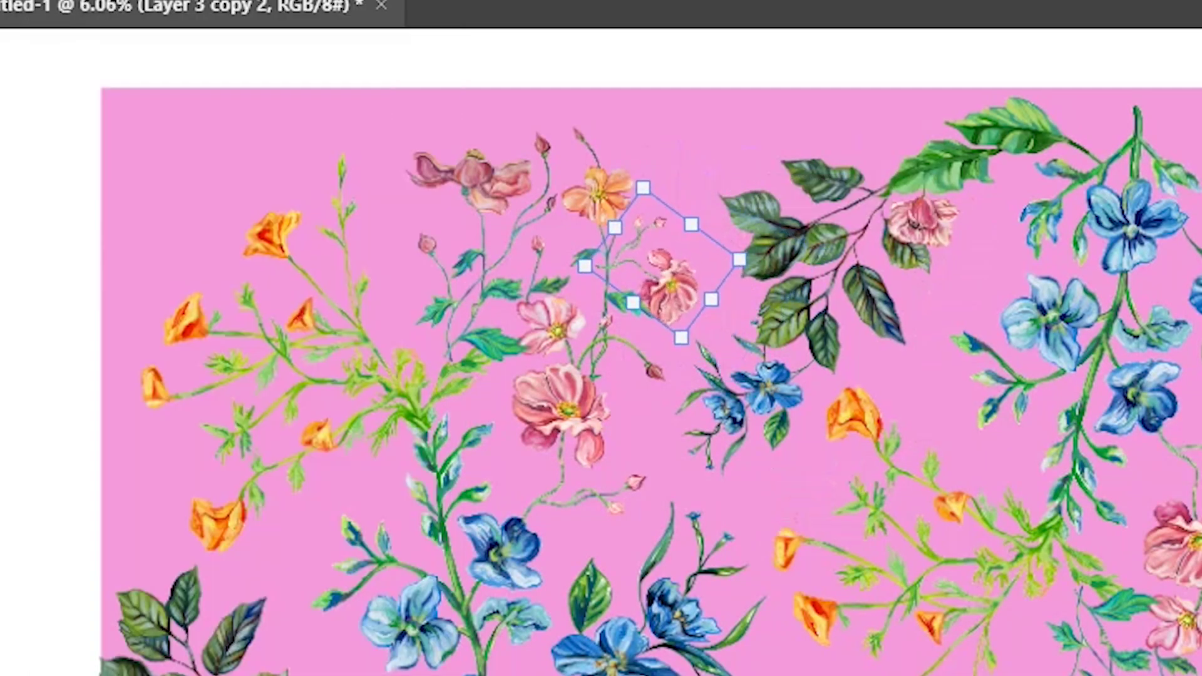
{"action": "left_click_drag", "start_coordinate": [685, 200], "coordinate": [704, 194]}
{"action": "key", "text": "Return"}
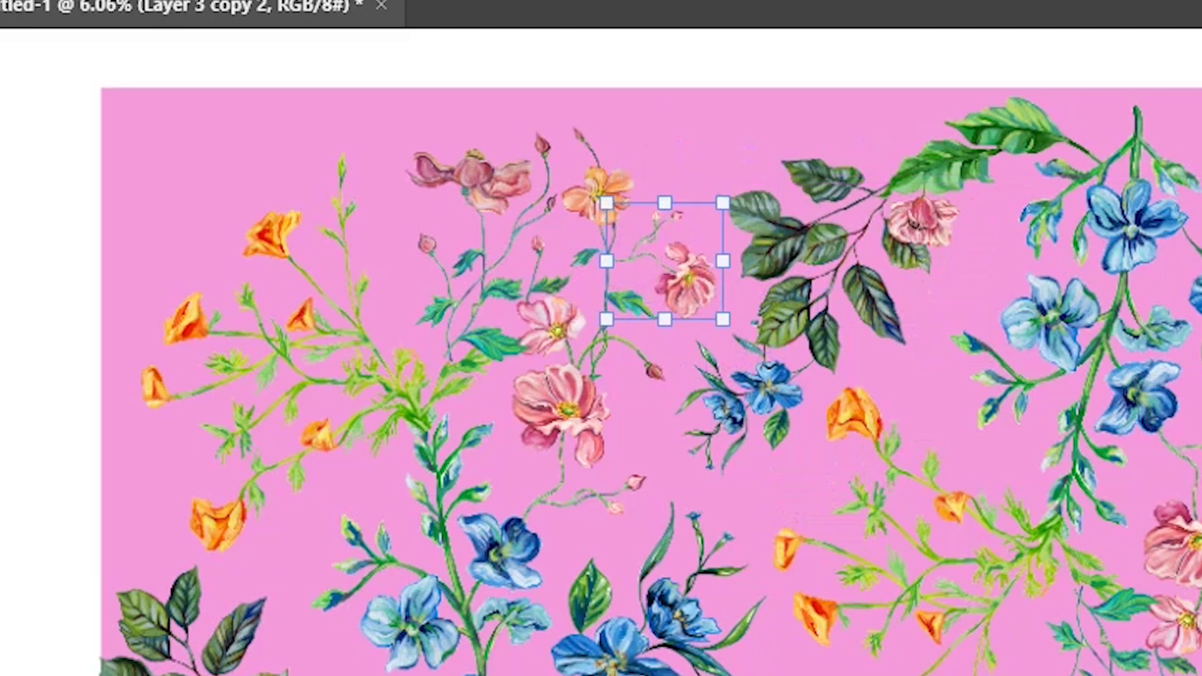
{"action": "left_click_drag", "start_coordinate": [813, 305], "coordinate": [842, 301]}
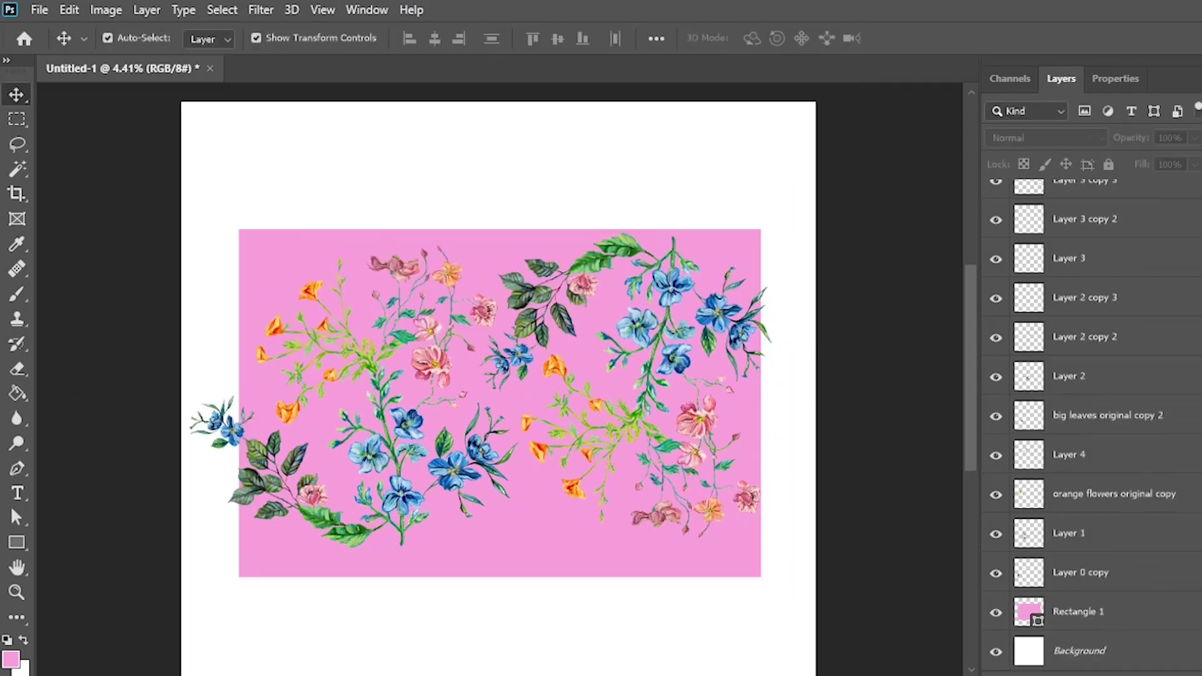
- Reduce the pink rectangle's height to 83.19% from its top and bottom edges, and pull its left edge inward past the flowers
{"action": "left_click", "coordinate": [1078, 611]}
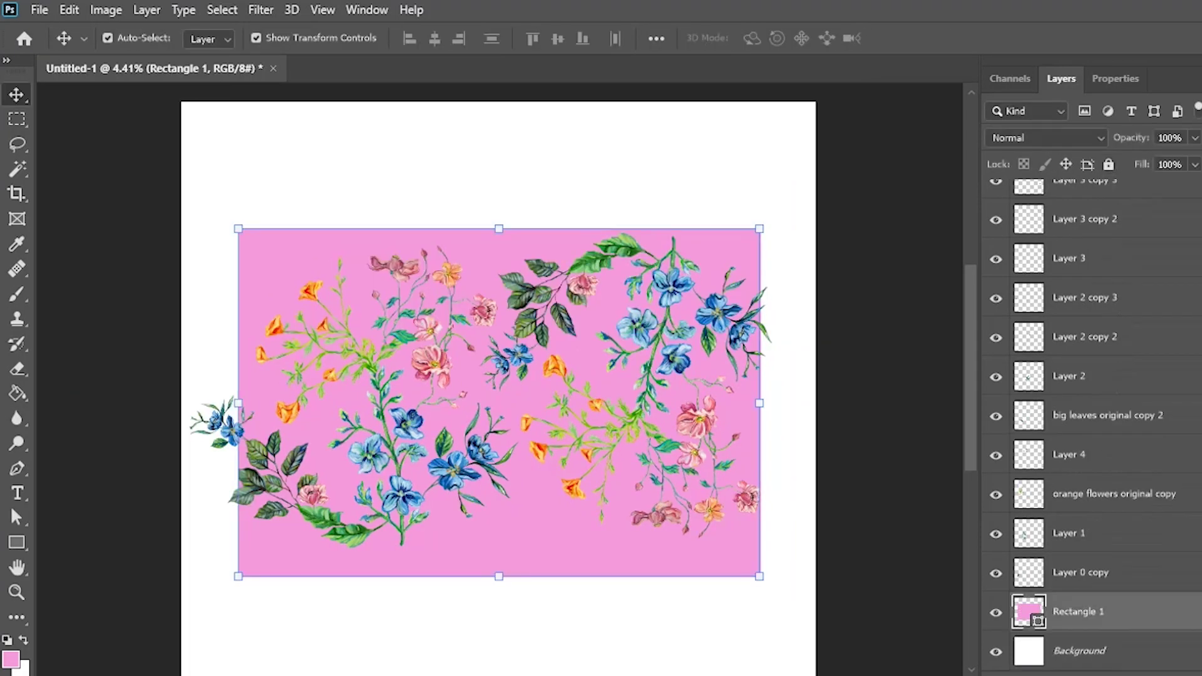
{"action": "left_click_drag", "start_coordinate": [499, 576], "coordinate": [499, 534]}
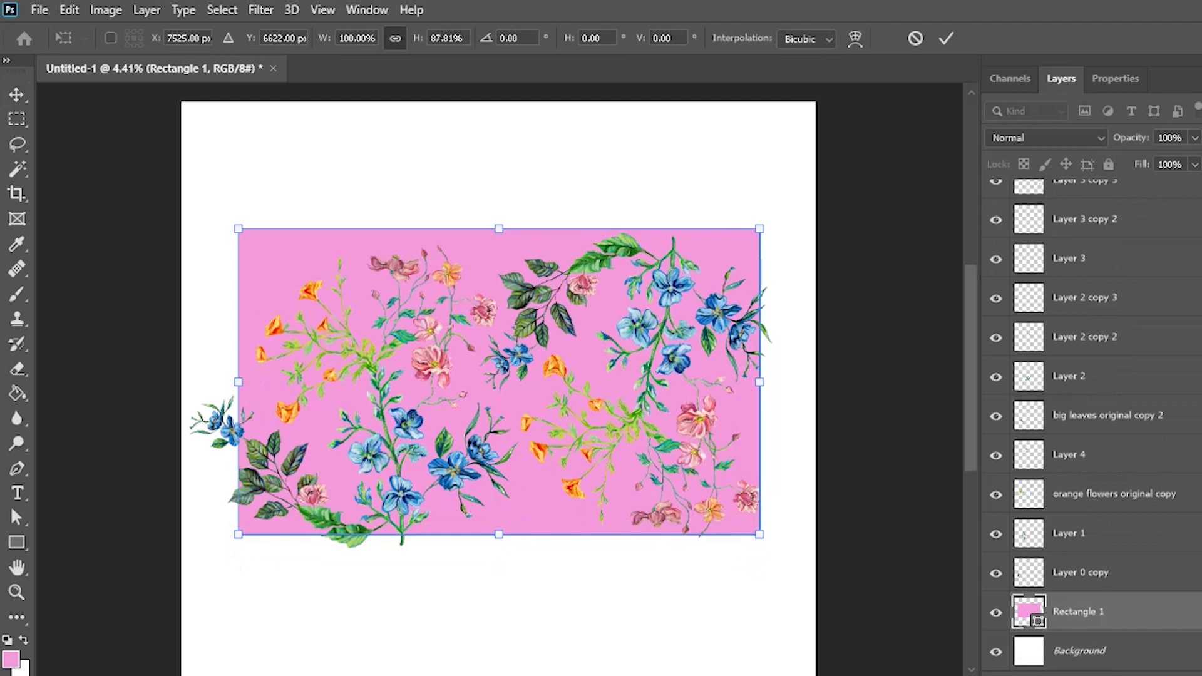
{"action": "left_click_drag", "start_coordinate": [499, 229], "coordinate": [499, 245]}
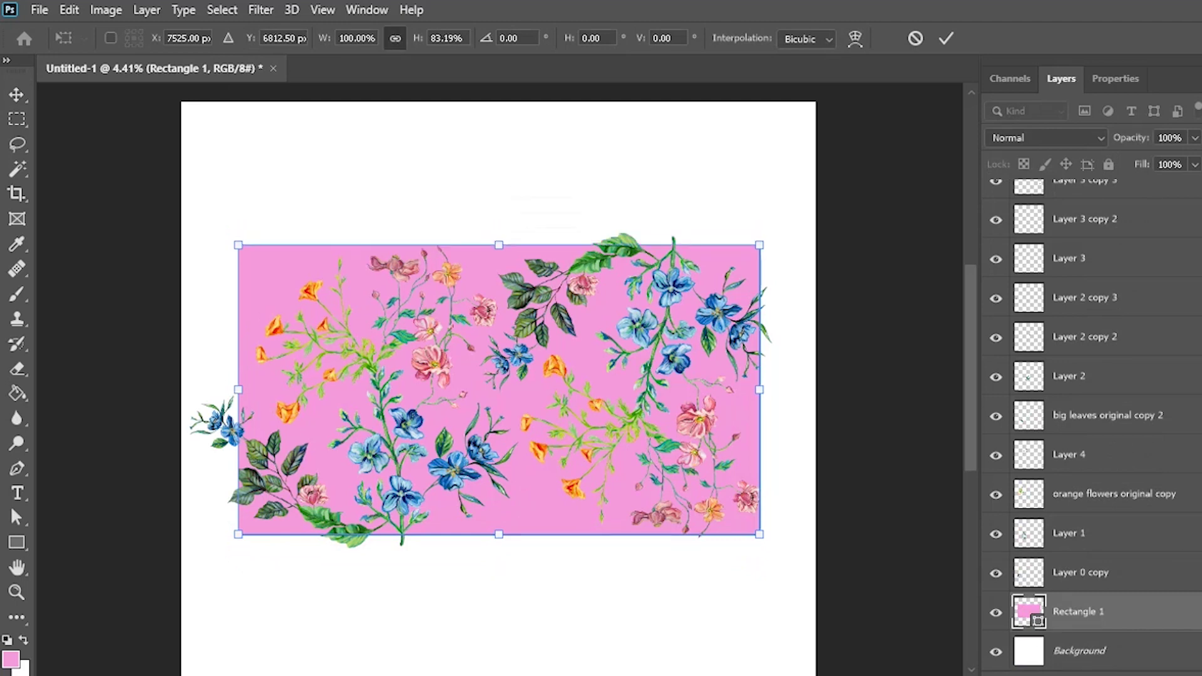
{"action": "left_click_drag", "start_coordinate": [498, 534], "coordinate": [499, 525]}
{"action": "key", "text": "ctrl+z"}
{"action": "key", "text": "Return"}
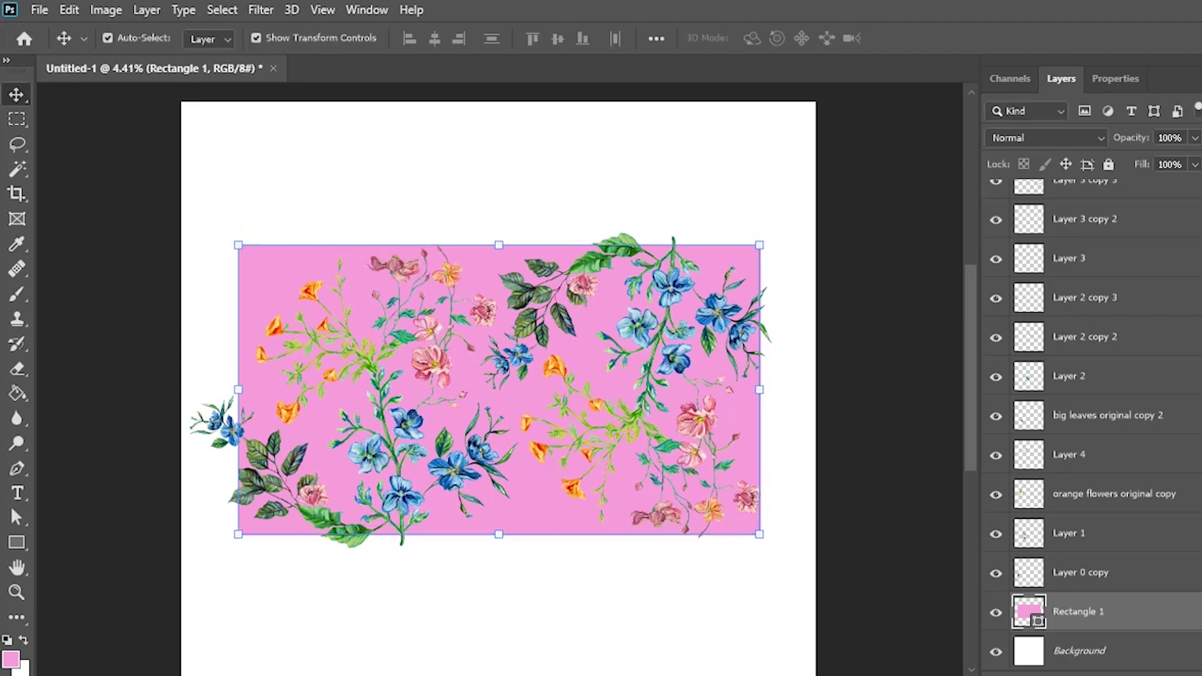
{"action": "left_click_drag", "start_coordinate": [238, 389], "coordinate": [256, 389]}
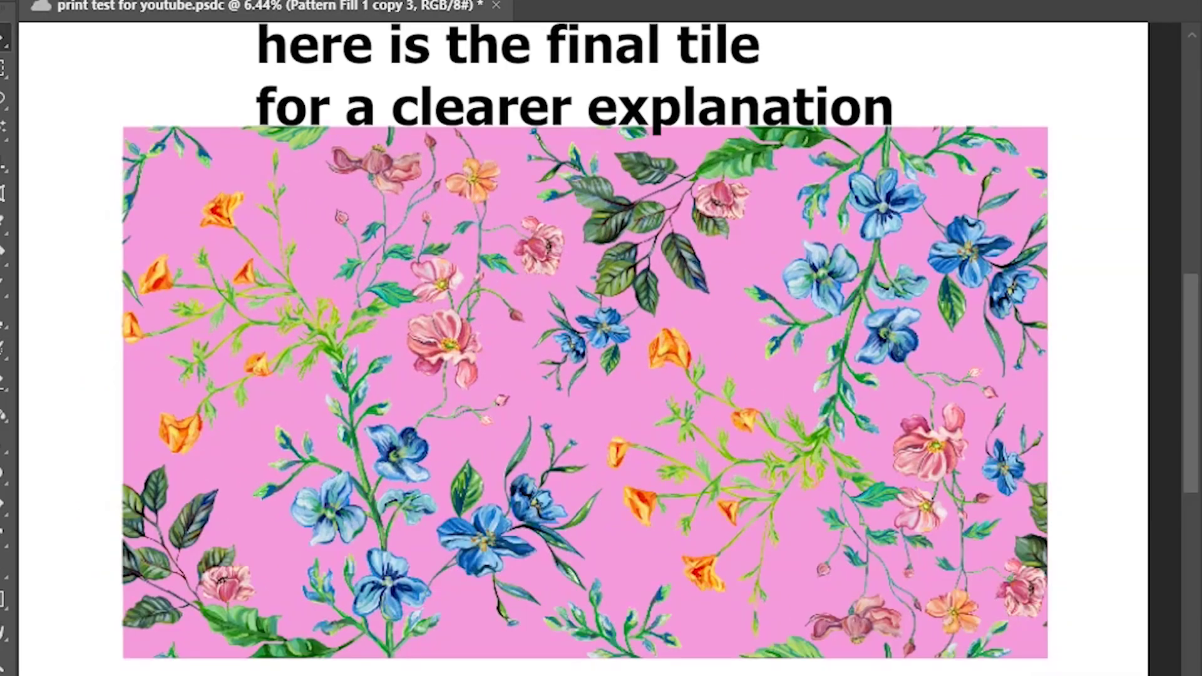
- Select everything outside the pink rectangle and separate the overhanging part of the big leaves onto a new layer
{"action": "key", "text": "v"}
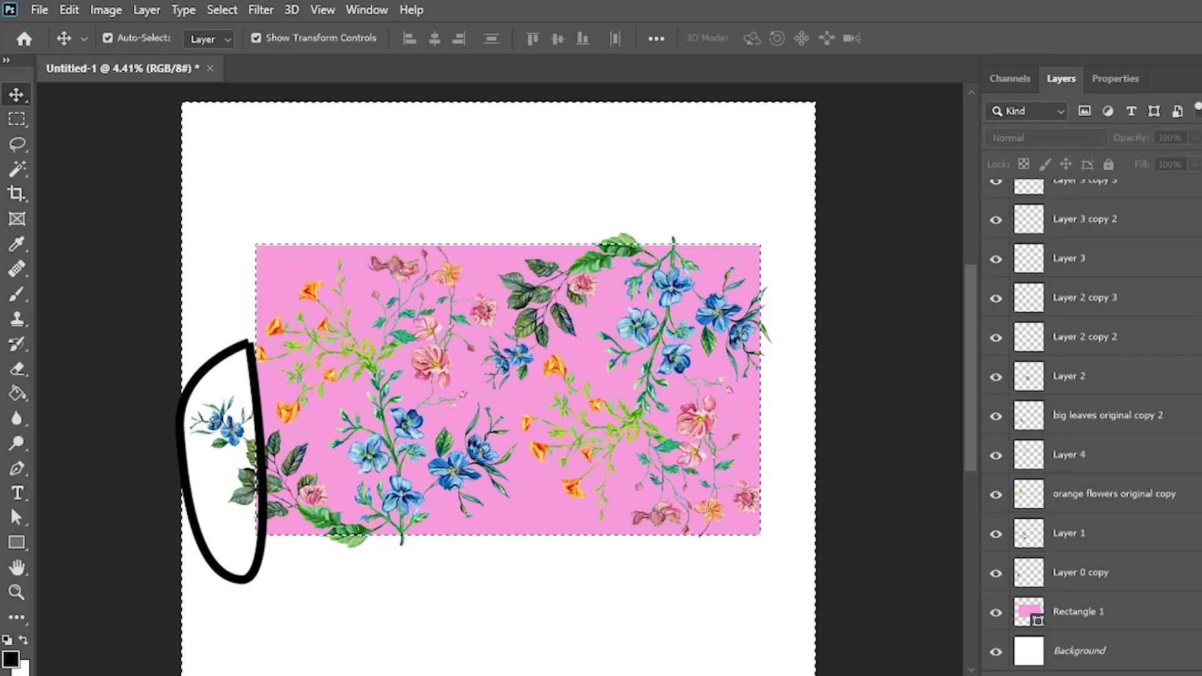
{"action": "left_click", "coordinate": [1107, 416]}
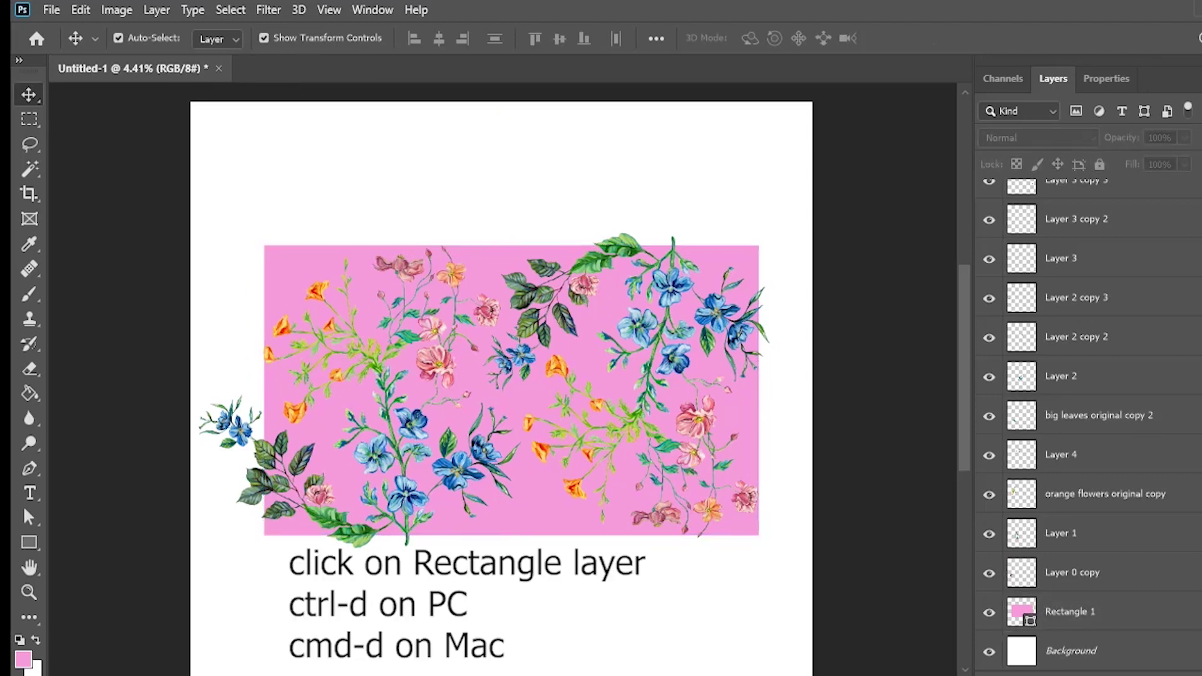
{"action": "left_click", "coordinate": [1021, 611], "text": "ctrl"}
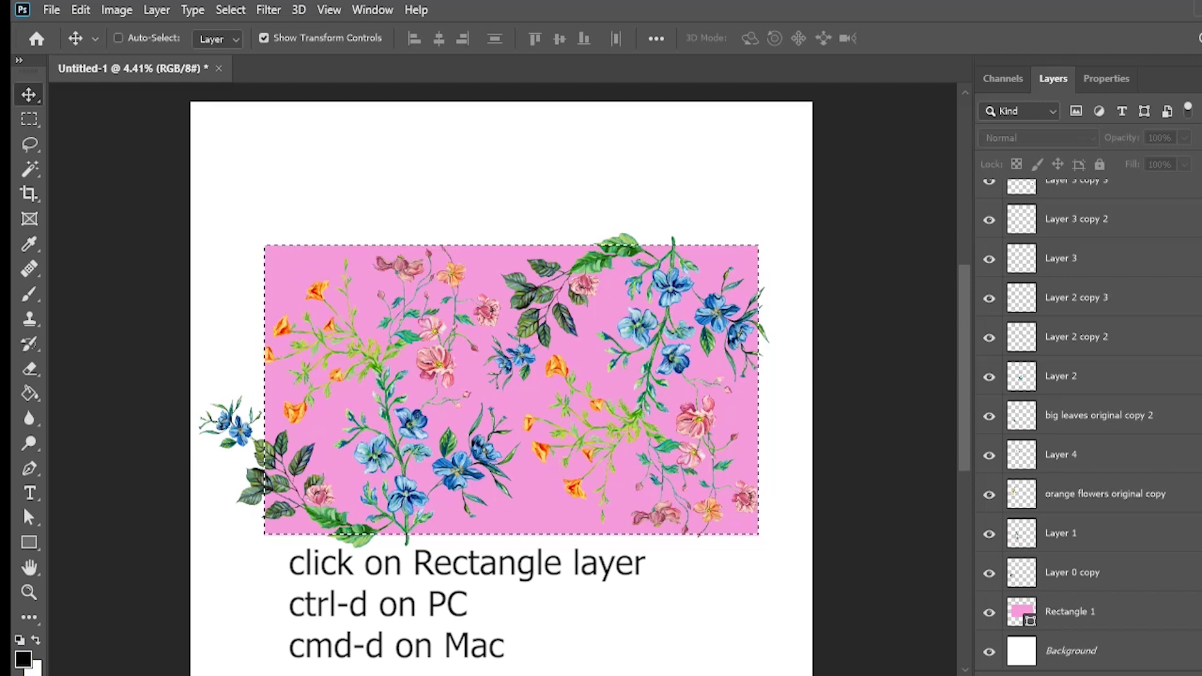
{"action": "key", "text": "ctrl+shift+i"}
{"action": "left_click", "coordinate": [1098, 415]}
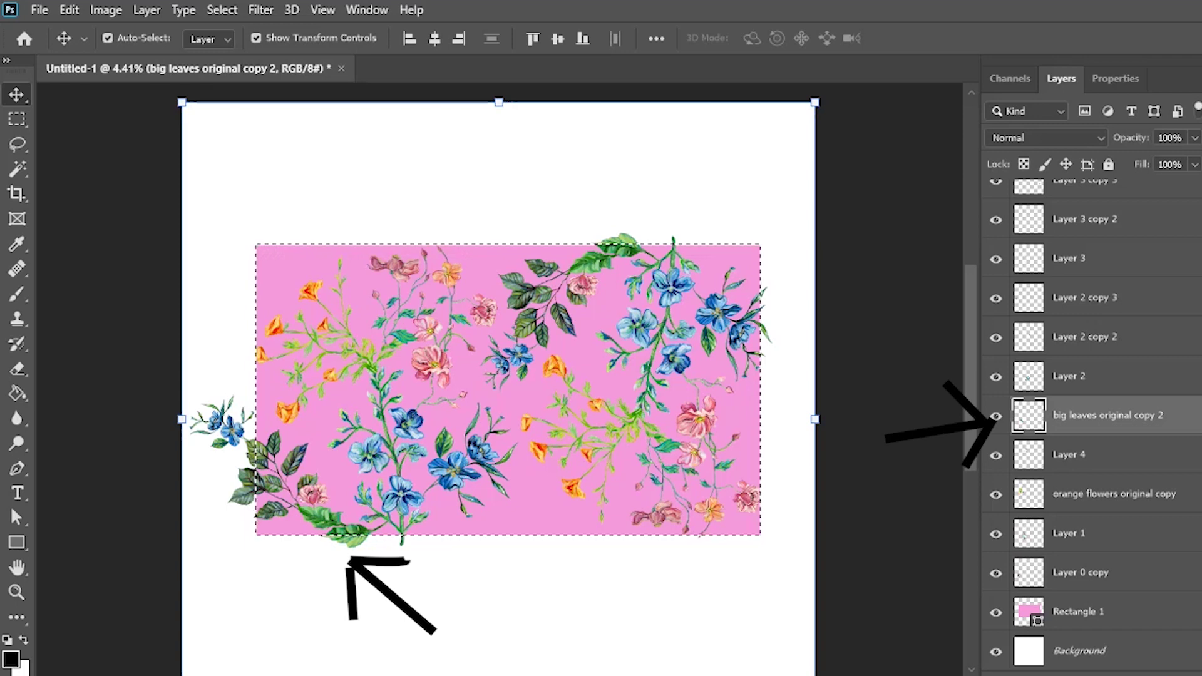
{"action": "key", "text": "ctrl+shift+i"}
{"action": "key", "text": "ctrl+j"}
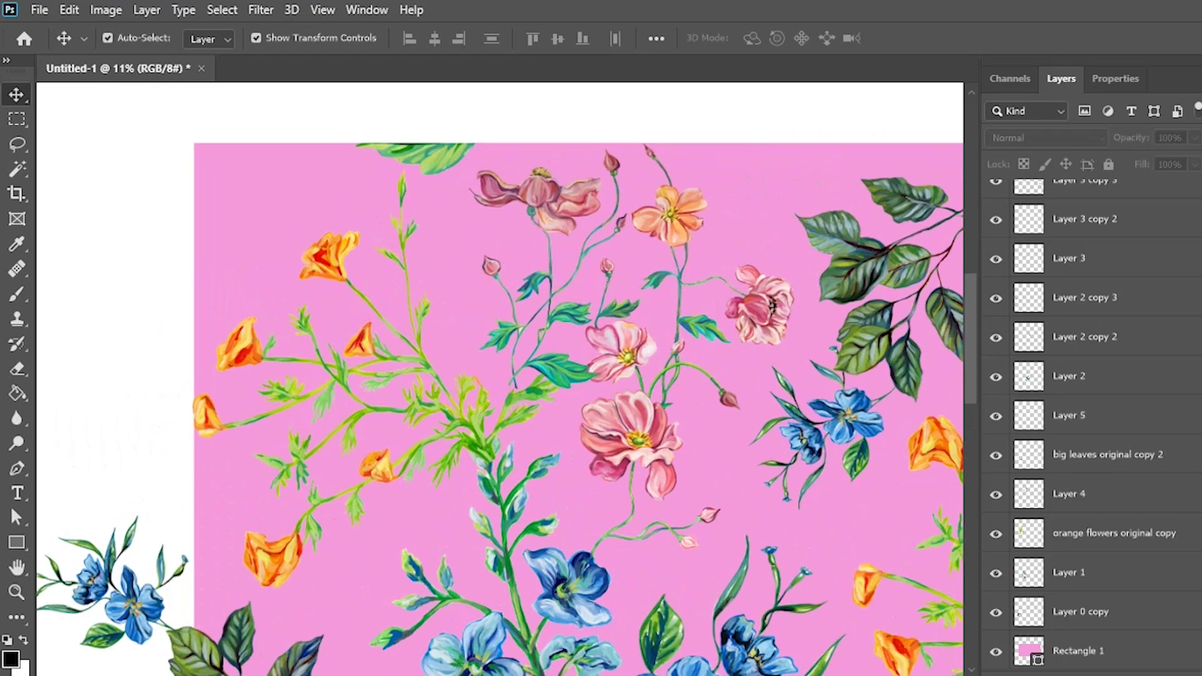
- Move the small blue sprig's layer directly above the dark leaves' layer, Layer 0 copy, and merge the two
{"action": "scroll", "coordinate": [413, 94], "scroll_direction": "up", "scroll_amount": 5}
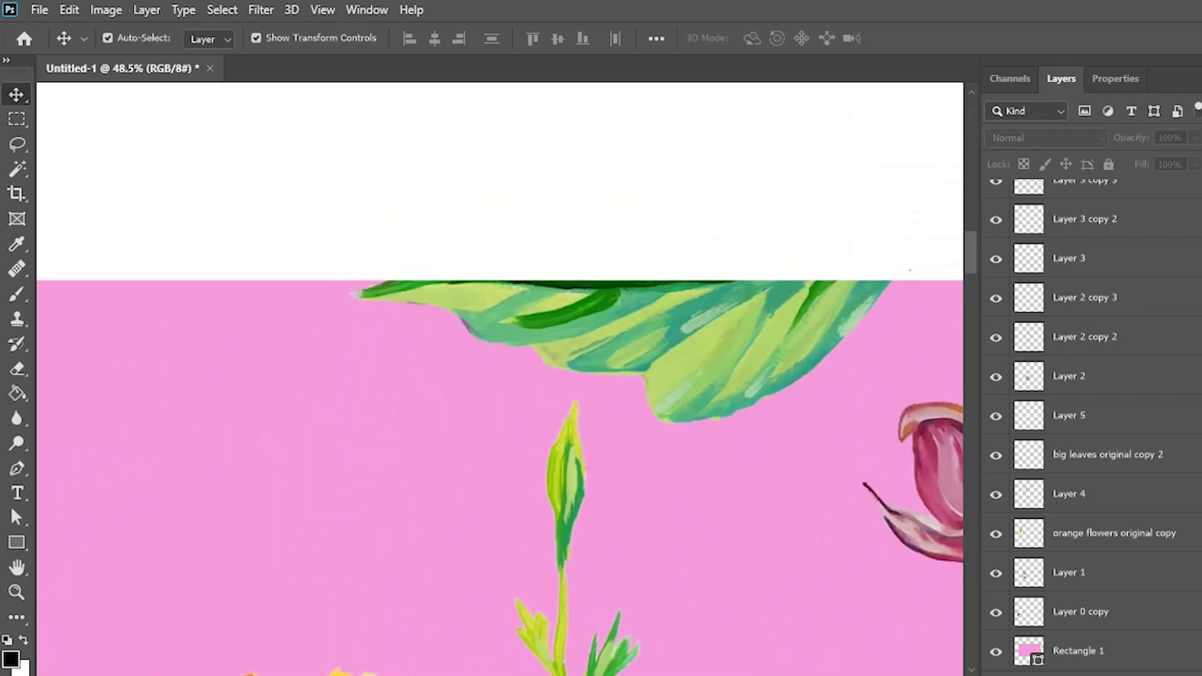
{"action": "scroll", "coordinate": [79, 204], "scroll_direction": "up", "scroll_amount": 7}
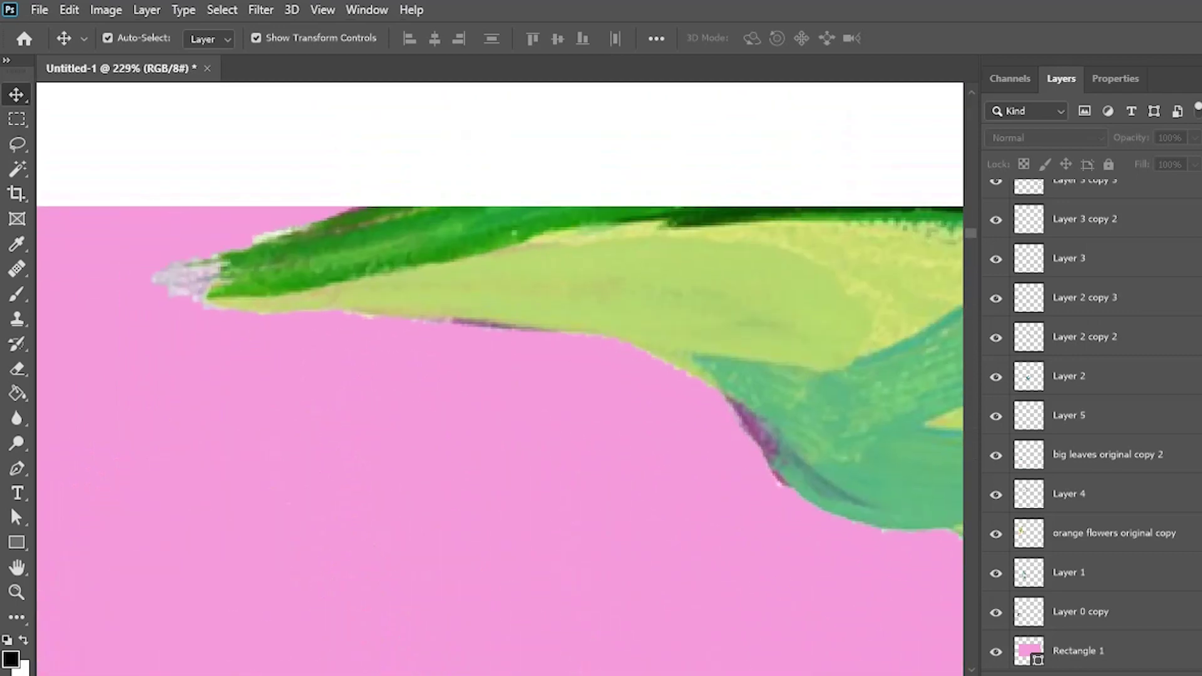
{"action": "left_click_drag", "start_coordinate": [79, 205], "coordinate": [247, 274]}
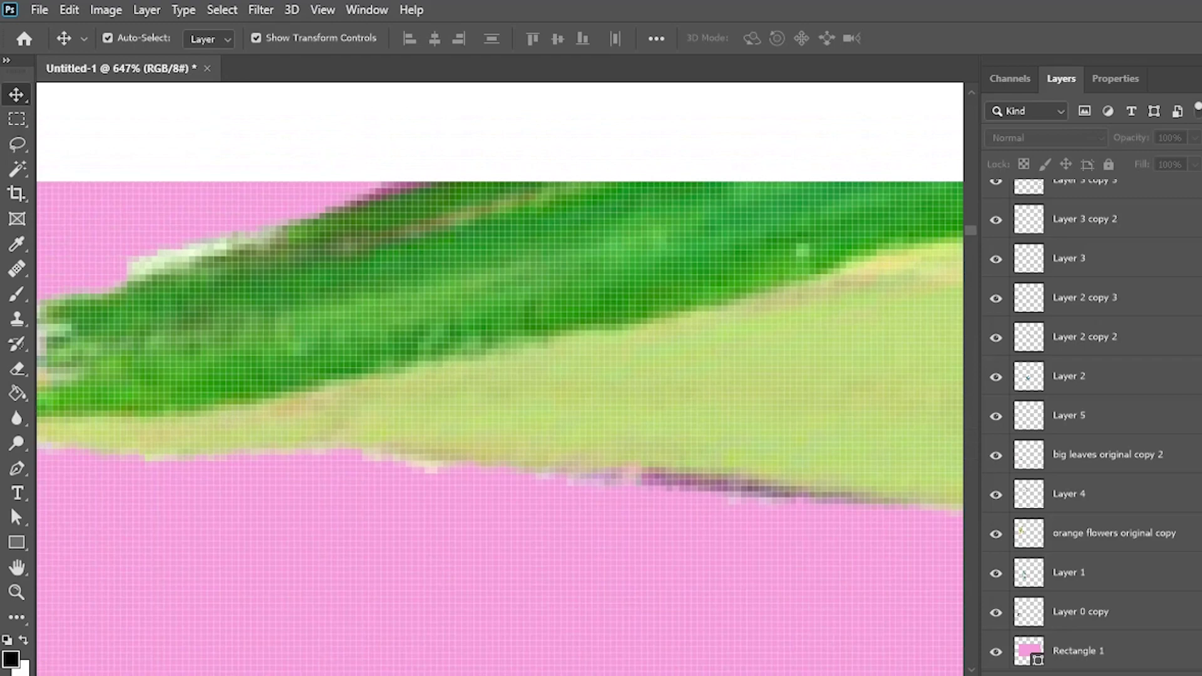
{"action": "scroll", "coordinate": [443, 223], "scroll_direction": "down", "scroll_amount": 8}
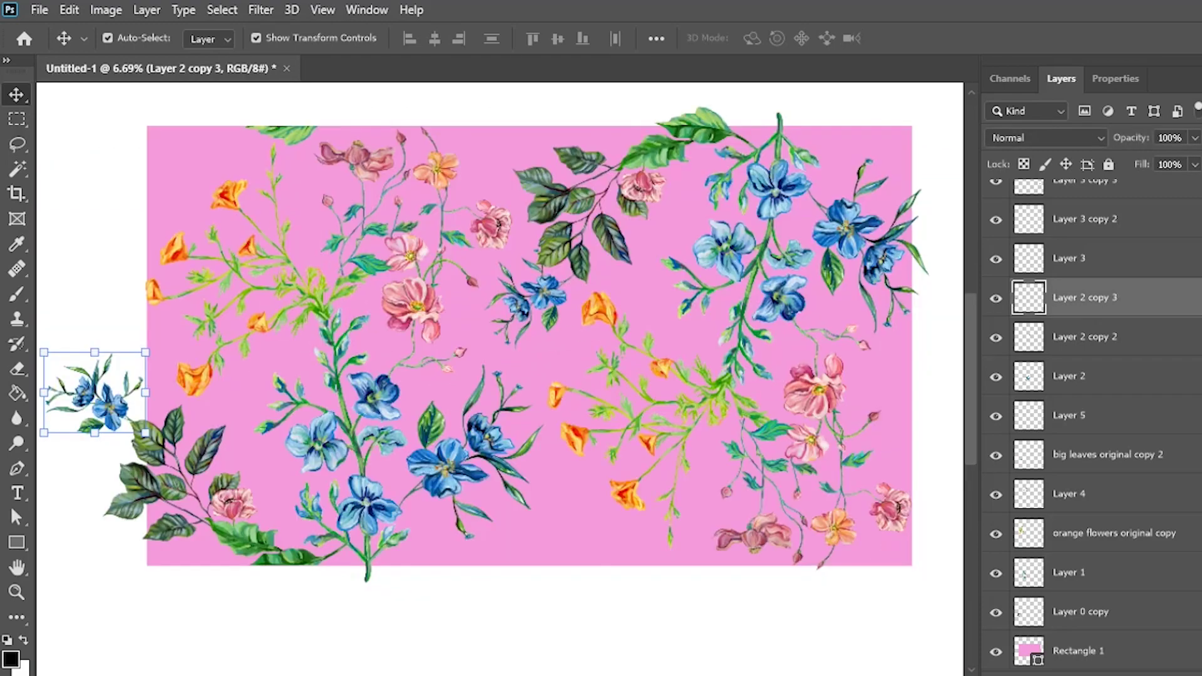
{"action": "left_click", "coordinate": [149, 481]}
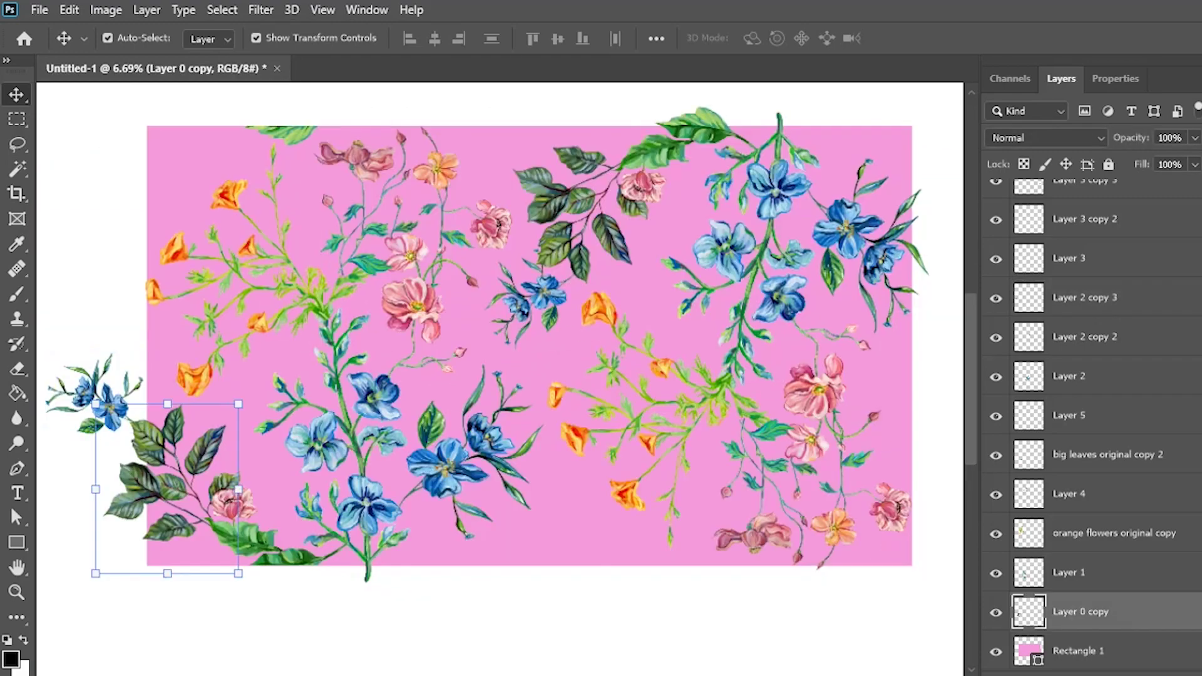
{"action": "left_click_drag", "start_coordinate": [1083, 297], "coordinate": [1083, 592]}
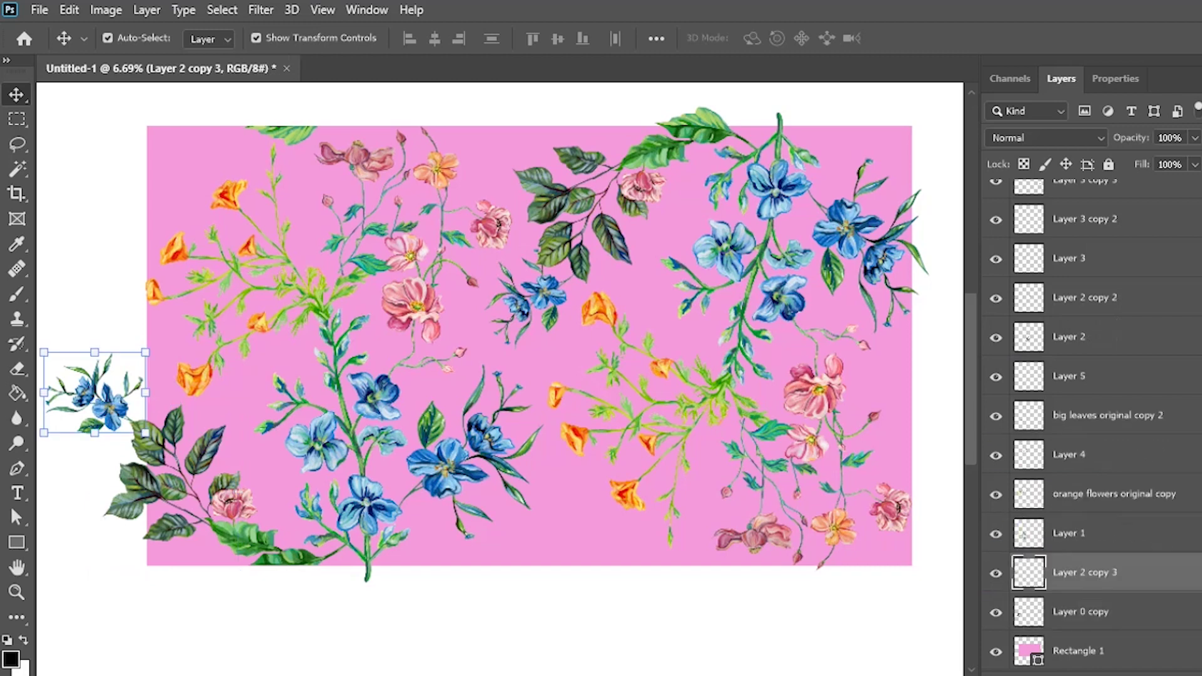
{"action": "left_click", "coordinate": [107, 38]}
{"action": "key", "text": "ctrl+e"}
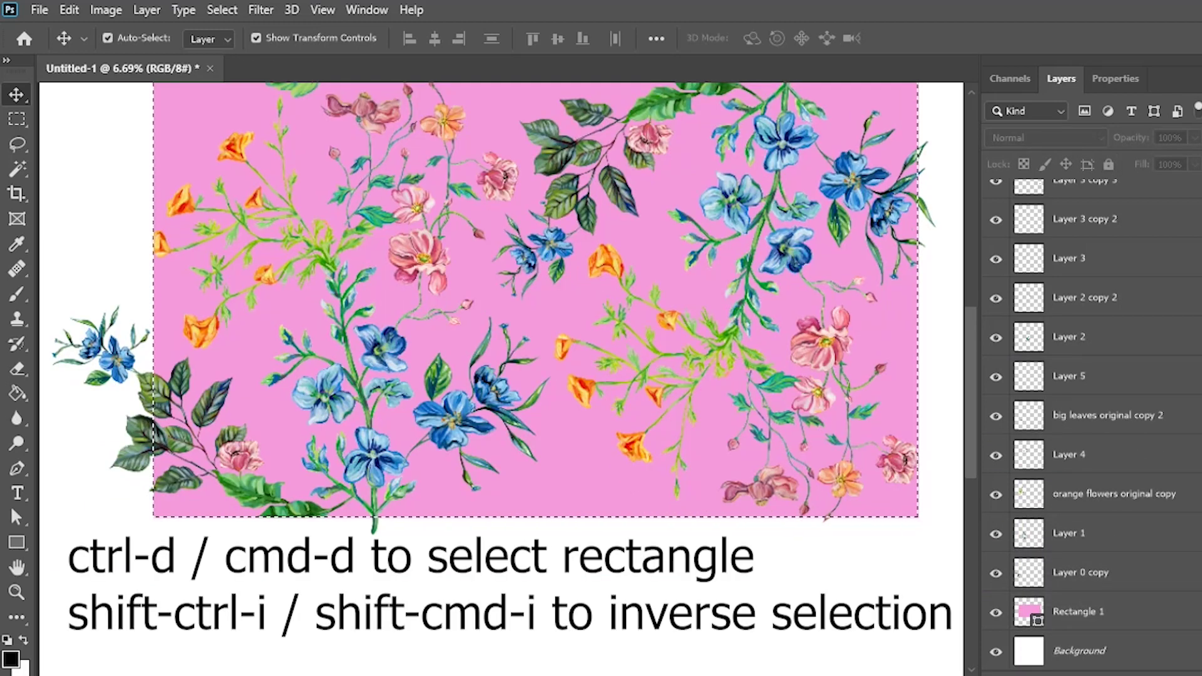
- Separate the merged leaves and blue sprig lying outside the pink rectangle onto a new layer and carry them to its right edge
{"action": "key", "text": "ctrl+shift+i"}
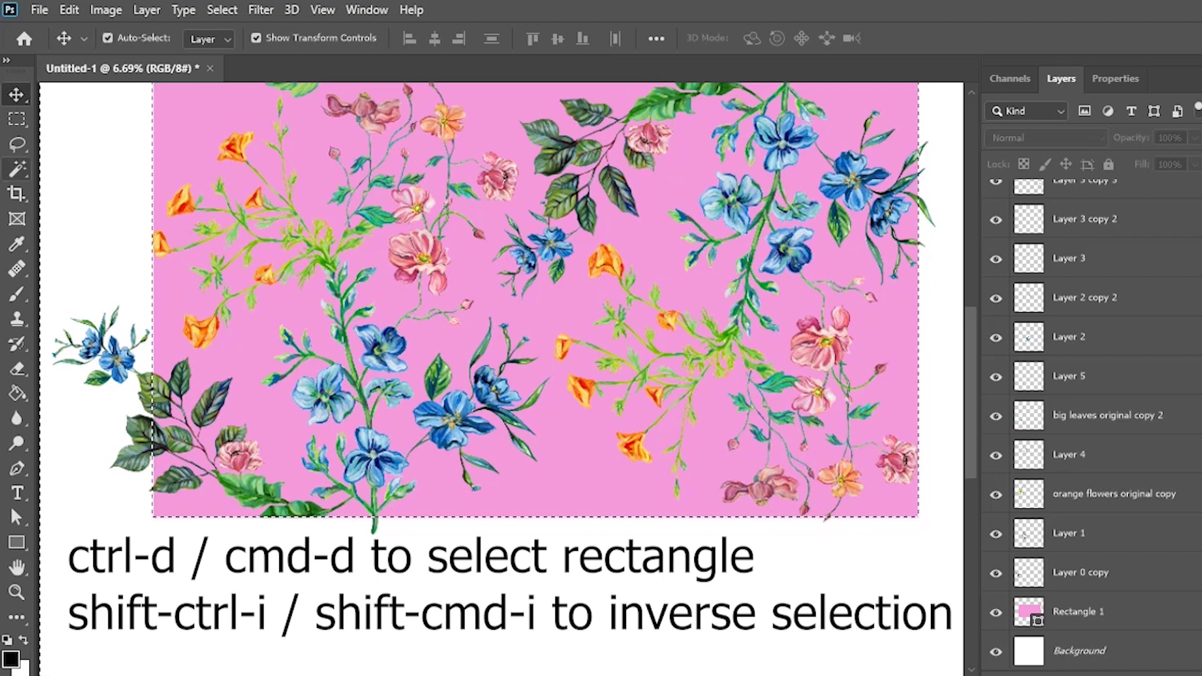
{"action": "left_click", "coordinate": [118, 361]}
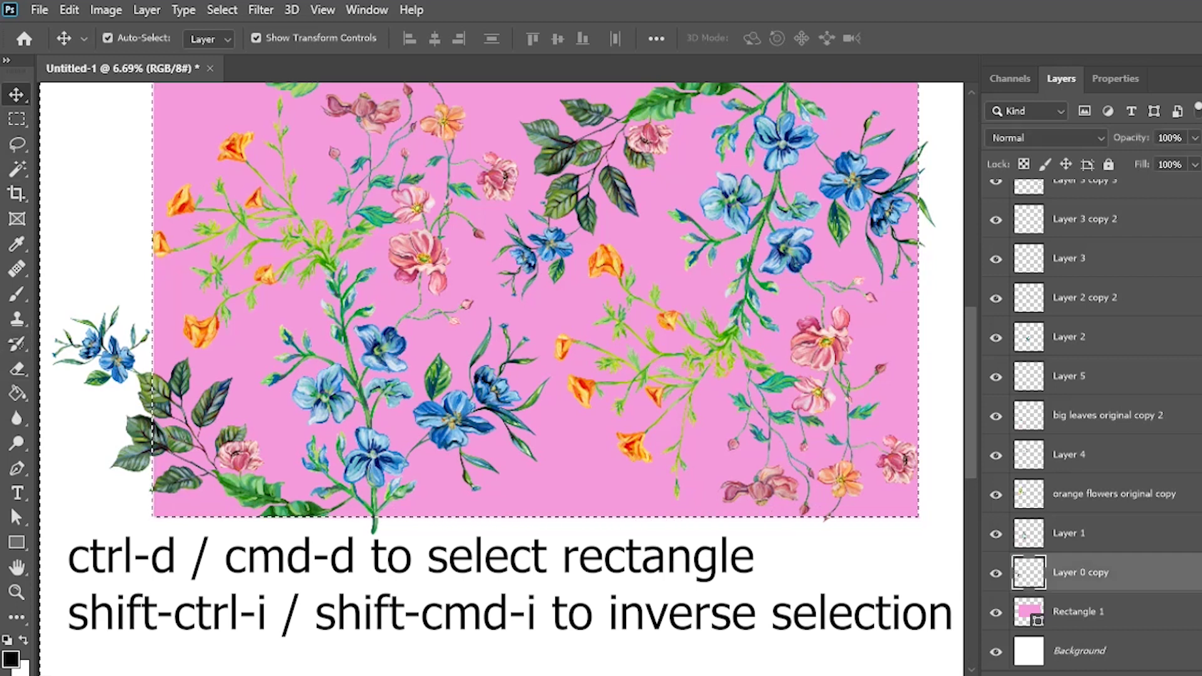
{"action": "key", "text": "ctrl+shift+j"}
{"action": "left_click_drag", "start_coordinate": [119, 361], "coordinate": [96, 344]}
{"action": "left_click_drag", "start_coordinate": [105, 294], "coordinate": [896, 331]}
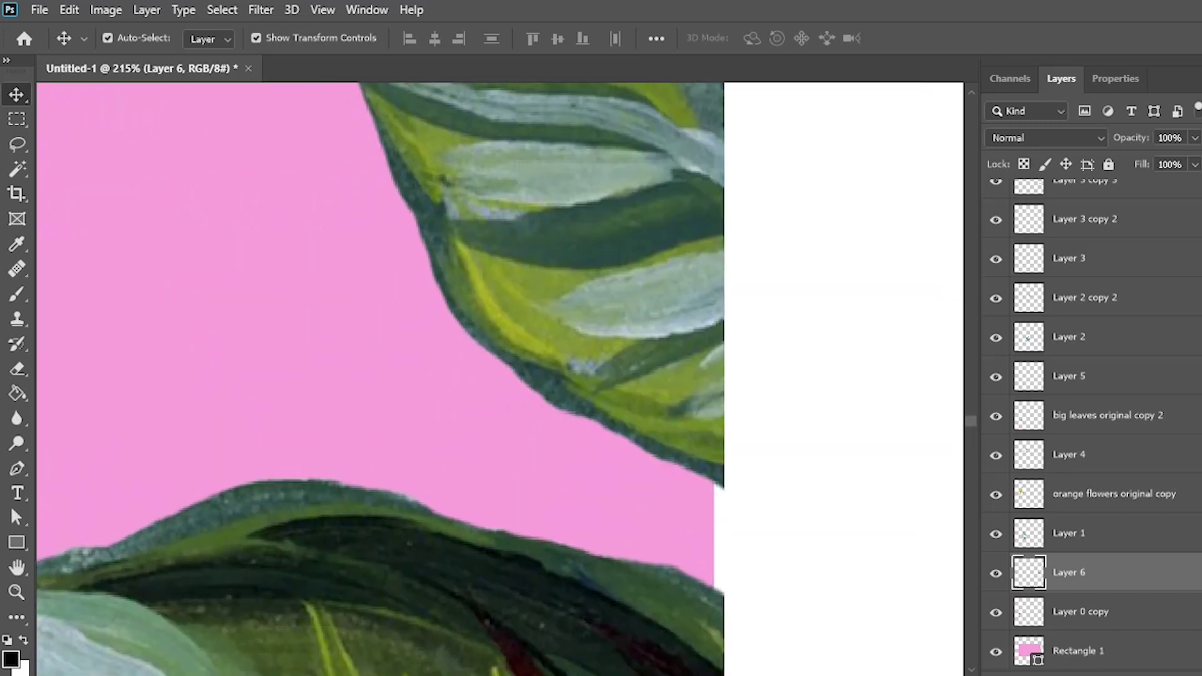
- Nudge the carried-over leaf piece horizontally until its cut edge lines up with the pink rectangle's right edge
{"action": "key", "text": "Left"}
{"action": "key", "text": "Left"}
{"action": "key", "text": "Left"}
{"action": "key", "text": "Left"}
{"action": "key", "text": "Left"}
{"action": "key", "text": "Left"}
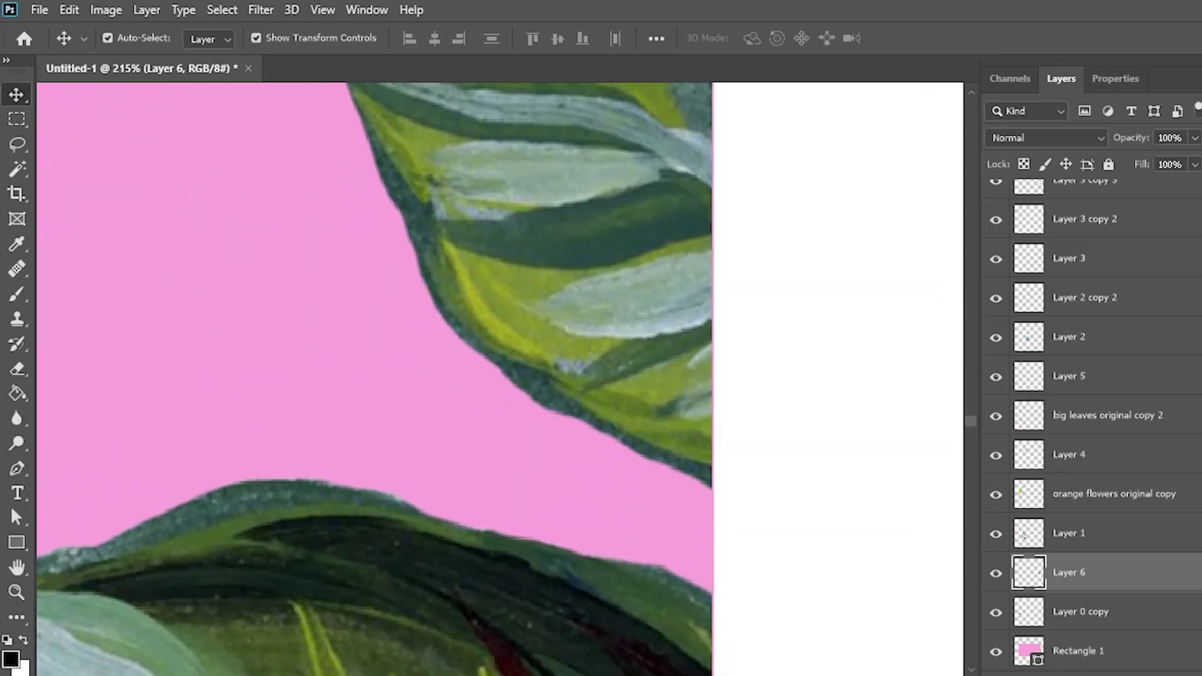
{"action": "key", "text": "Right"}
{"action": "scroll", "coordinate": [783, 520], "scroll_direction": "down", "scroll_amount": 12}
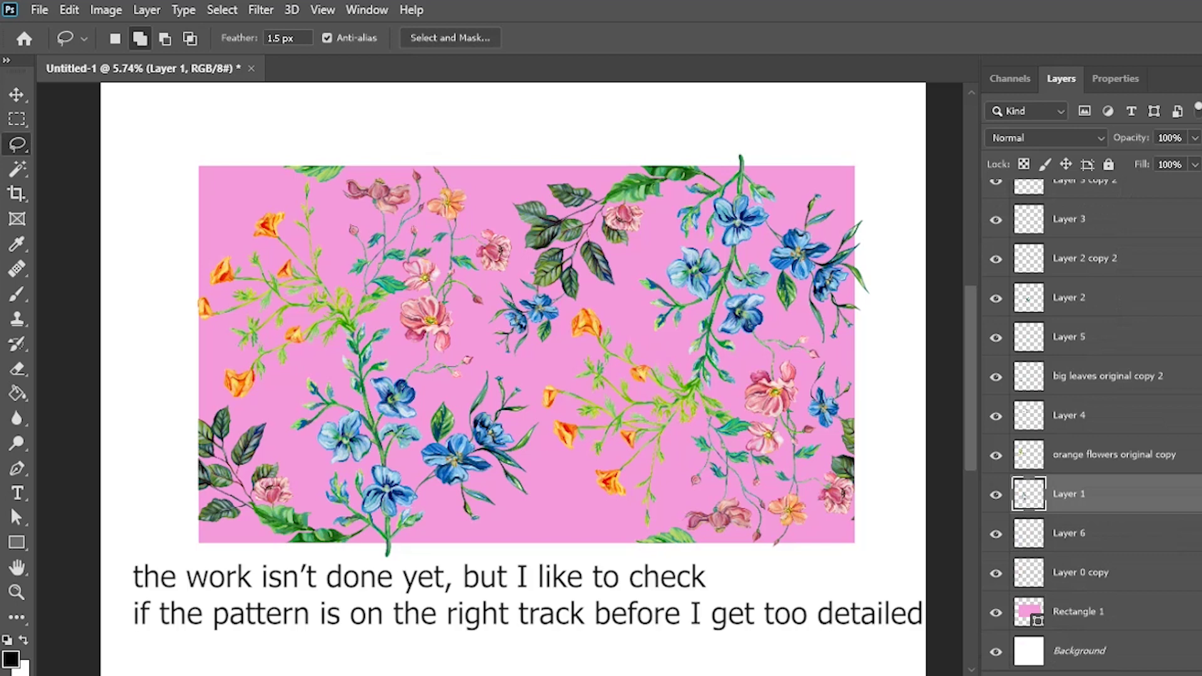
- Select the pink rectangle's area and define its contents as a pattern
{"action": "left_click", "coordinate": [1078, 613]}
{"action": "left_click", "coordinate": [1077, 612], "text": "ctrl"}
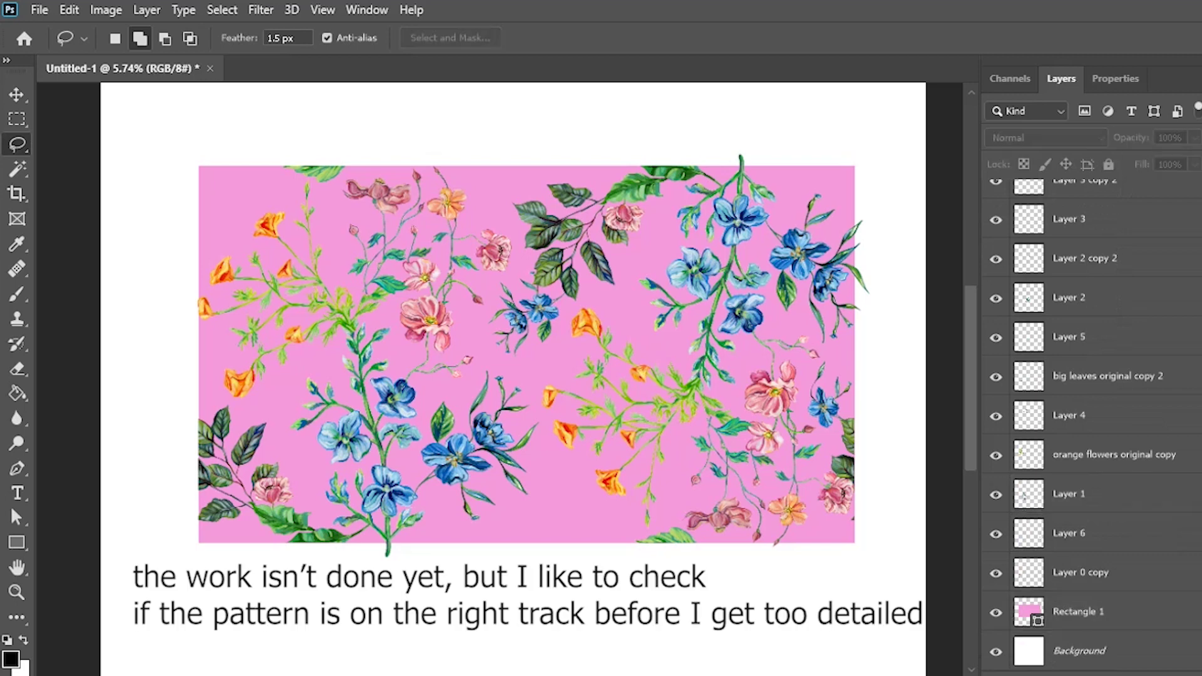
{"action": "left_click", "coordinate": [1029, 612], "text": "ctrl"}
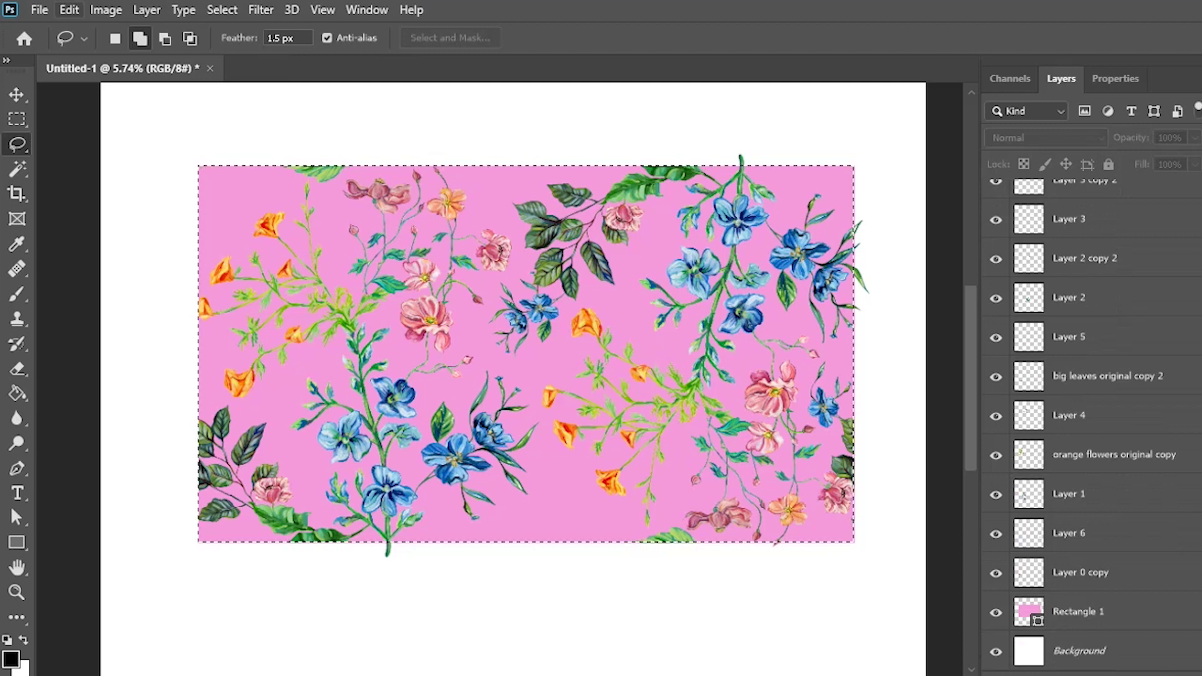
{"action": "left_click", "coordinate": [68, 10]}
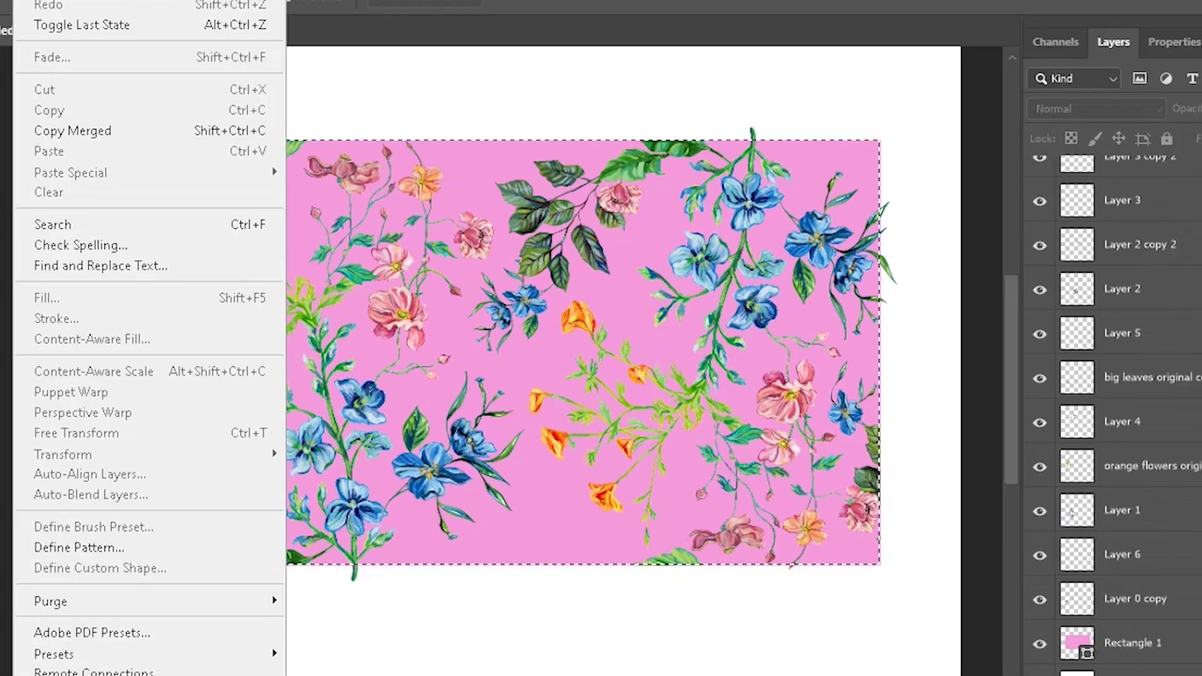
{"action": "left_click", "coordinate": [79, 548]}
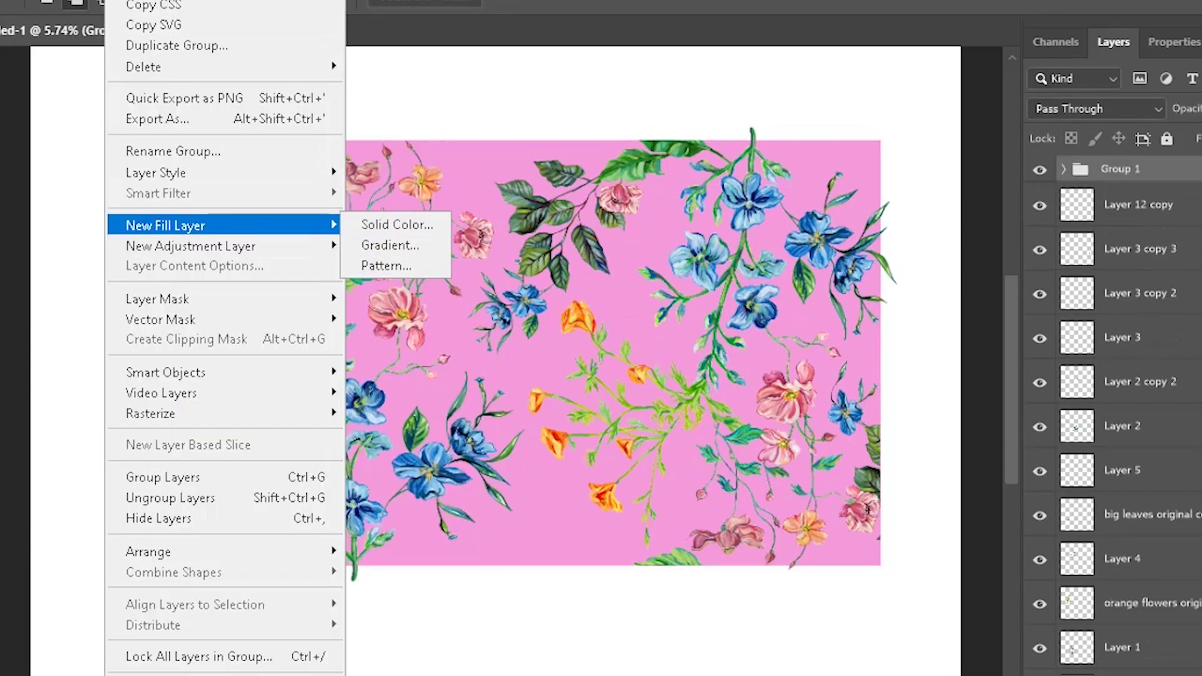
- Add a pattern fill layer named Pattern Fill 1 with Normal mode and 100% opacity to preview the repeat
{"action": "key", "text": "Down"}
{"action": "key", "text": "Down"}
{"action": "key", "text": "Return"}
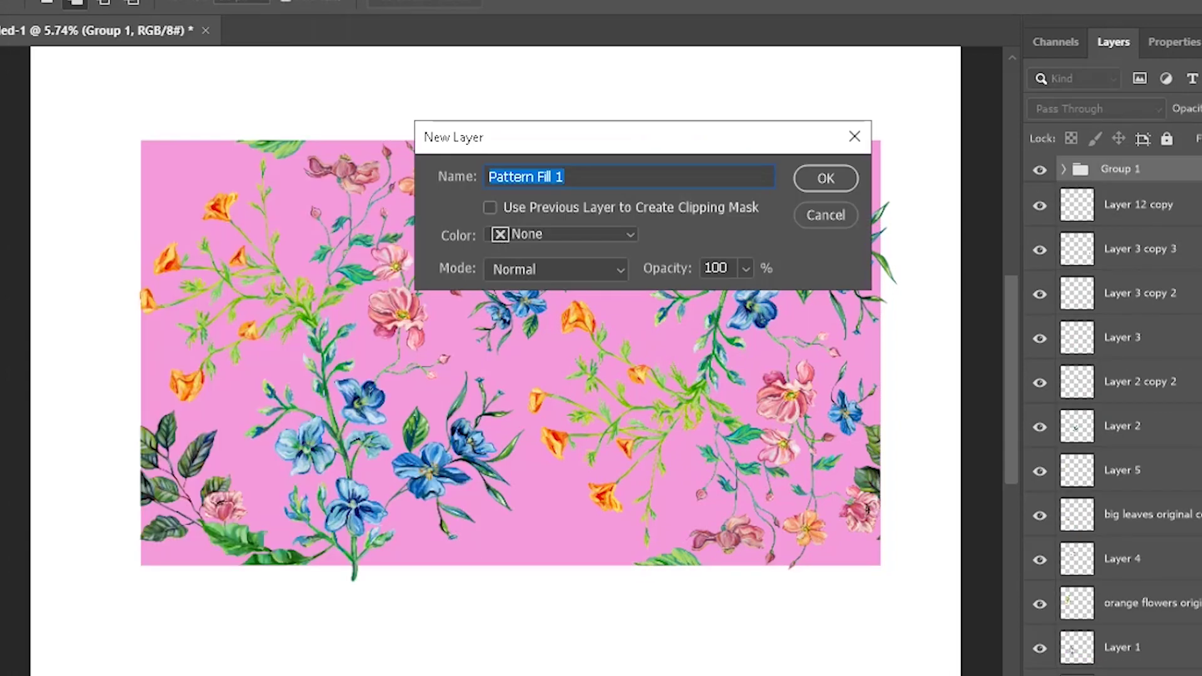
{"action": "key", "text": "Return"}
{"action": "key", "text": "Return"}
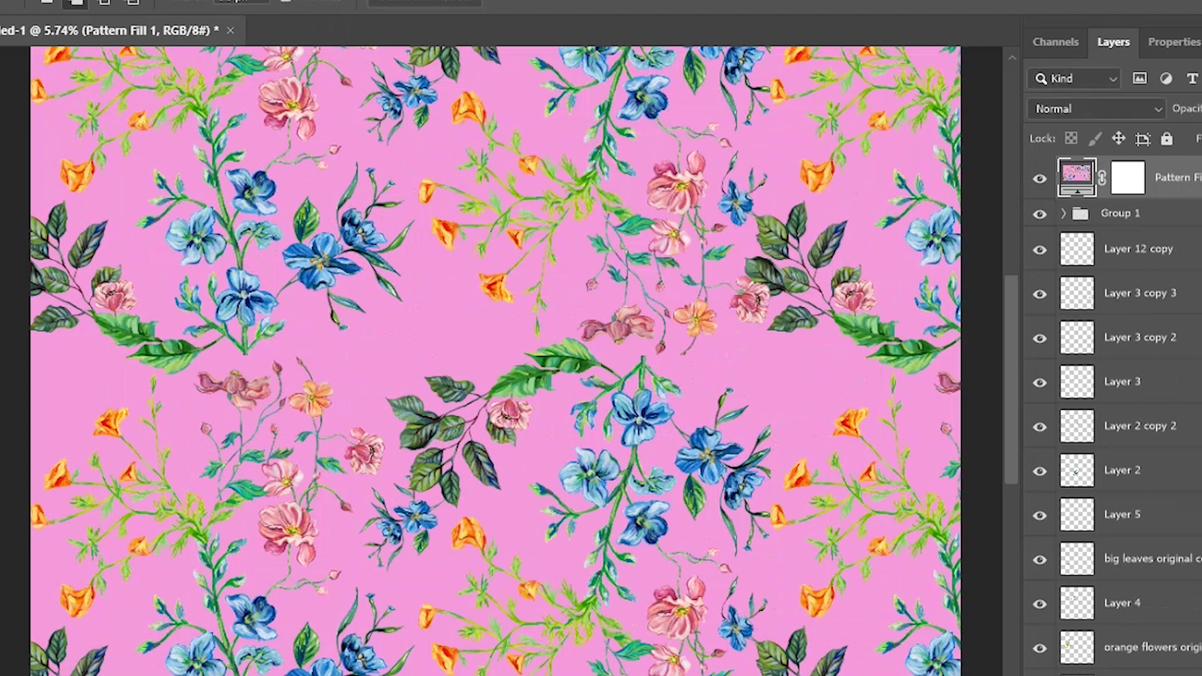
{"action": "key", "text": "ctrl+0"}
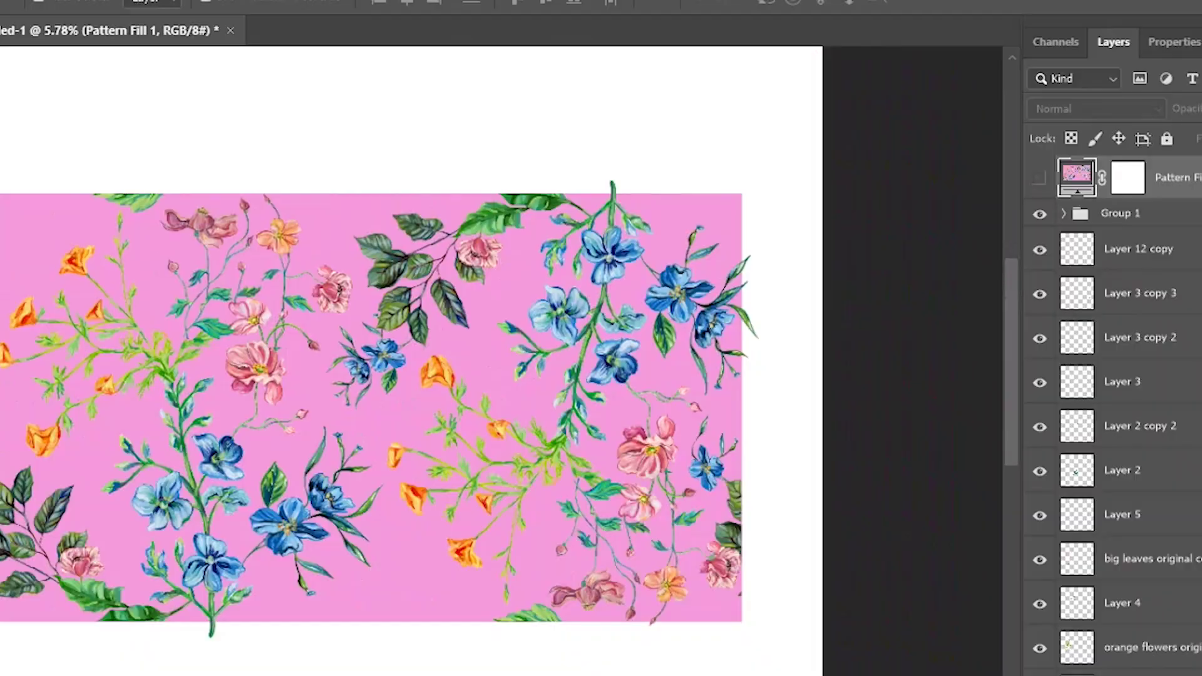
- Move the copied bud sprig to the pink rectangle's lower edge, beside the blue flowers, and rotate it counter-clockwise
{"action": "scroll", "coordinate": [411, 361], "scroll_direction": "down", "scroll_amount": 4}
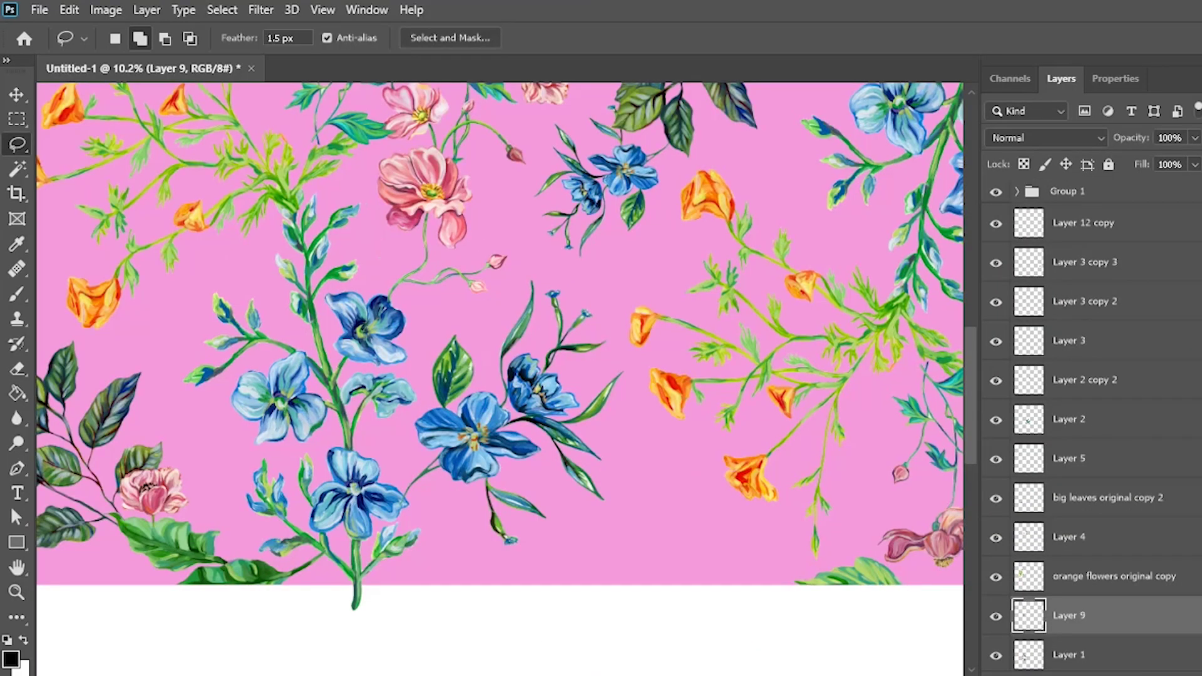
{"action": "key", "text": "v"}
{"action": "left_click_drag", "start_coordinate": [313, 250], "coordinate": [631, 578]}
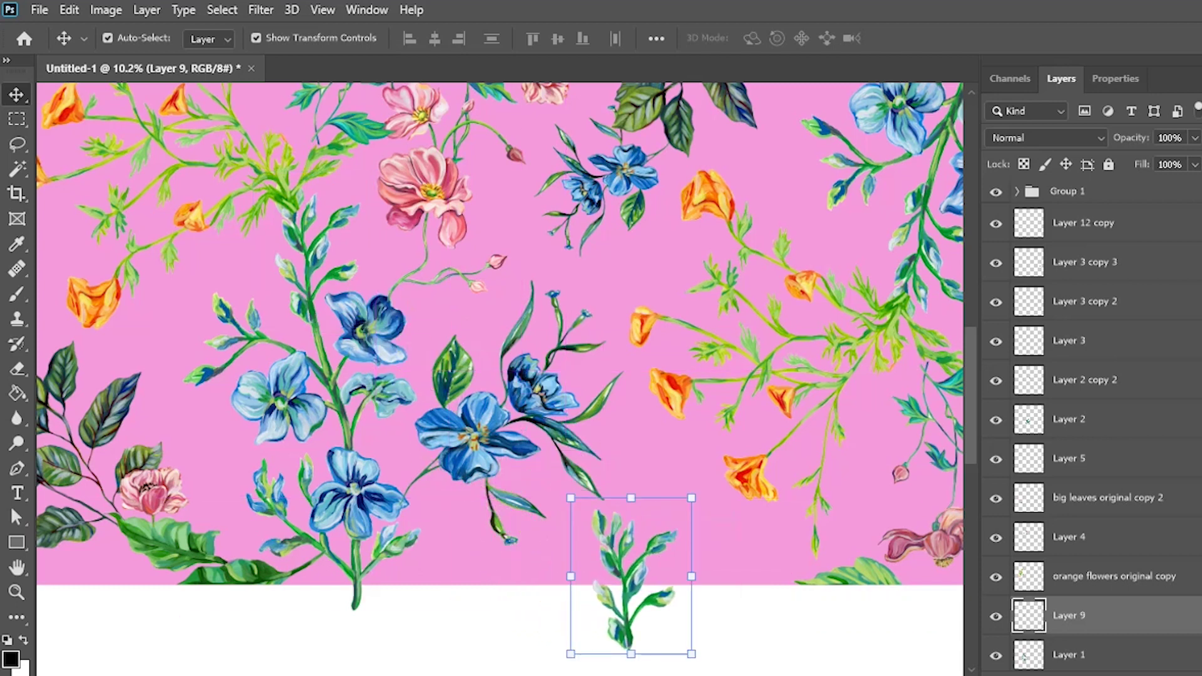
{"action": "left_click_drag", "start_coordinate": [701, 490], "coordinate": [609, 462]}
- Copy the side bud branch of the lower blue flowers, fit it beside the bud sprig, and place another copy at the rectangle's upper right corner
{"action": "mouse_move", "coordinate": [242, 286]}
{"action": "left_mouse_down"}
{"action": "mouse_move", "coordinate": [235, 391]}
{"action": "mouse_move", "coordinate": [274, 331]}
{"action": "mouse_move", "coordinate": [663, 547]}
{"action": "left_mouse_up"}
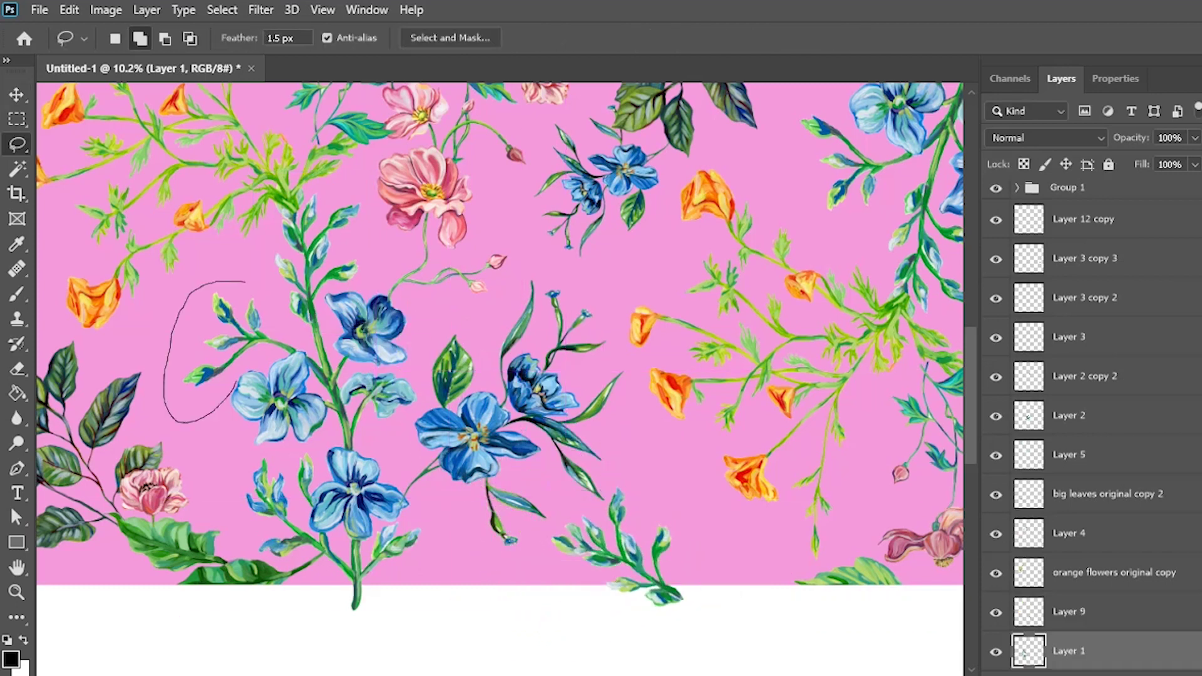
{"action": "key", "text": "ctrl+j"}
{"action": "key", "text": "v"}
{"action": "left_click_drag", "start_coordinate": [704, 491], "coordinate": [616, 618]}
{"action": "left_click_drag", "start_coordinate": [669, 518], "coordinate": [724, 506]}
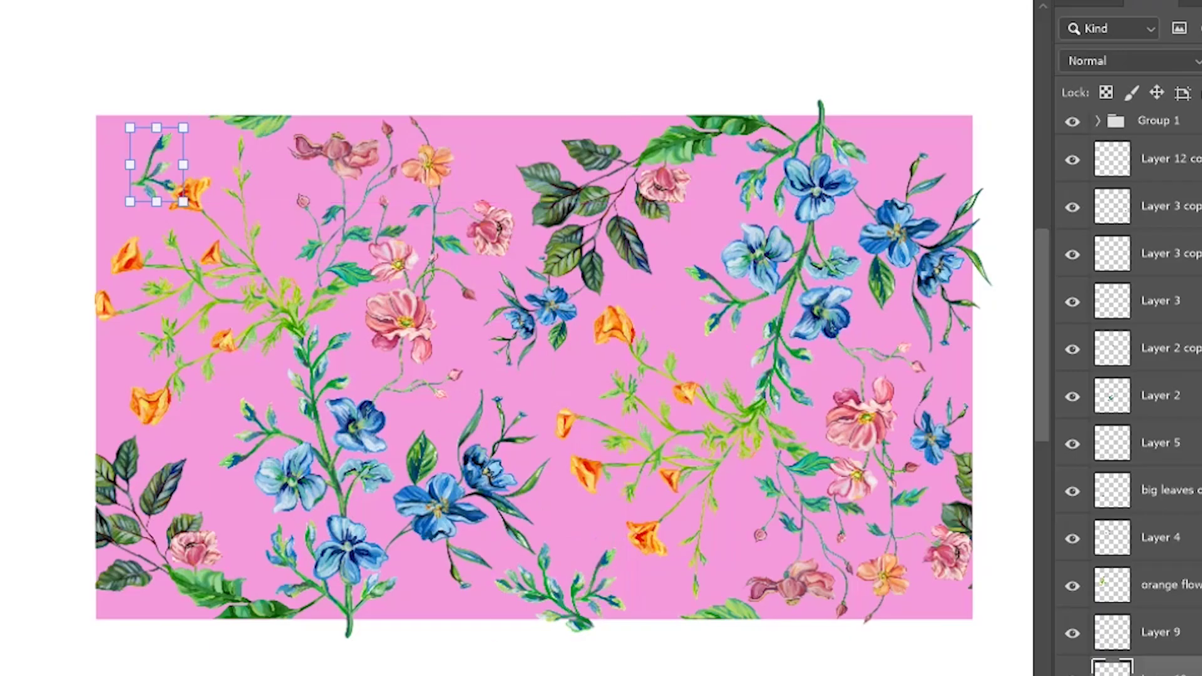
{"action": "left_click_drag", "start_coordinate": [157, 164], "coordinate": [932, 120]}
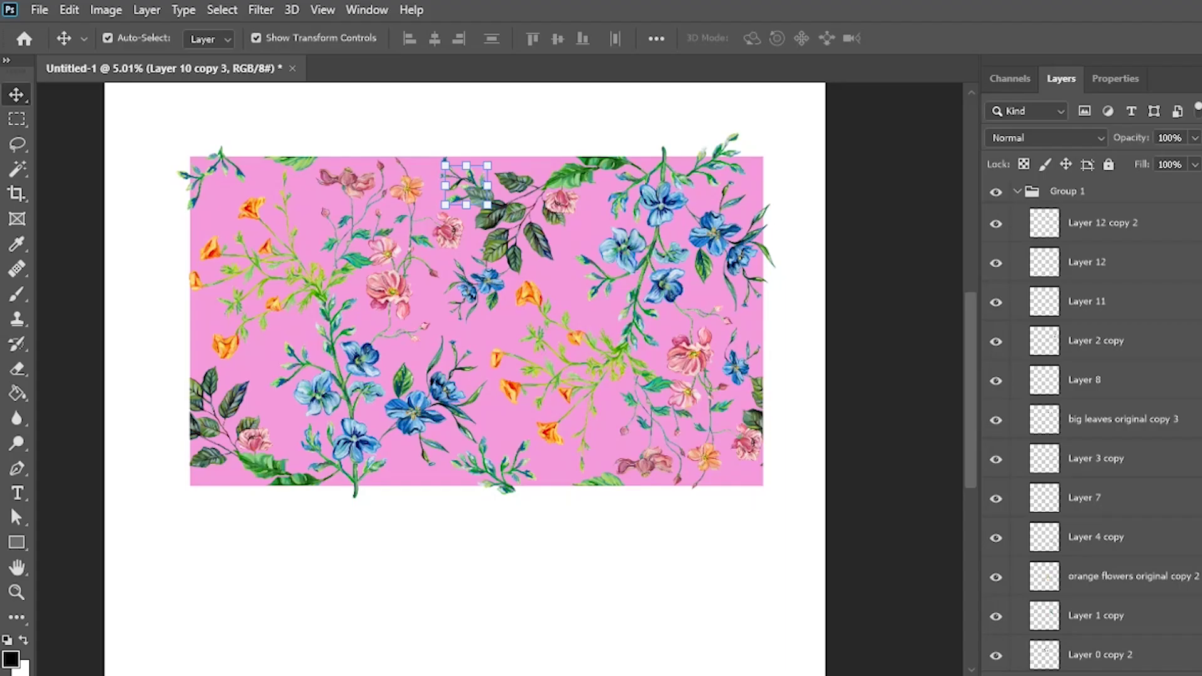
- Merge all flower layers above the pink rectangle into one layer and toggle the group's visibility to check the merged artwork
{"action": "left_click", "coordinate": [1100, 223]}
{"action": "scroll", "coordinate": [1092, 426], "scroll_direction": "down", "scroll_amount": 6}
{"action": "scroll", "coordinate": [1089, 425], "scroll_direction": "down", "scroll_amount": 10}
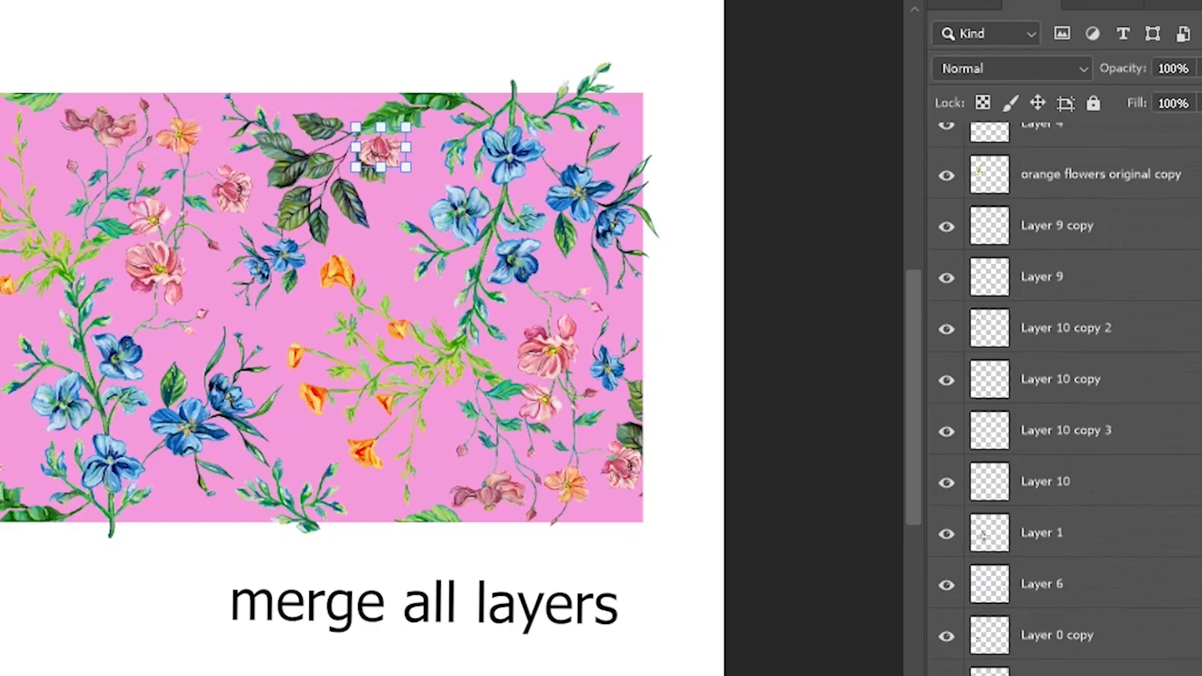
{"action": "left_click", "coordinate": [1090, 670], "text": "shift"}
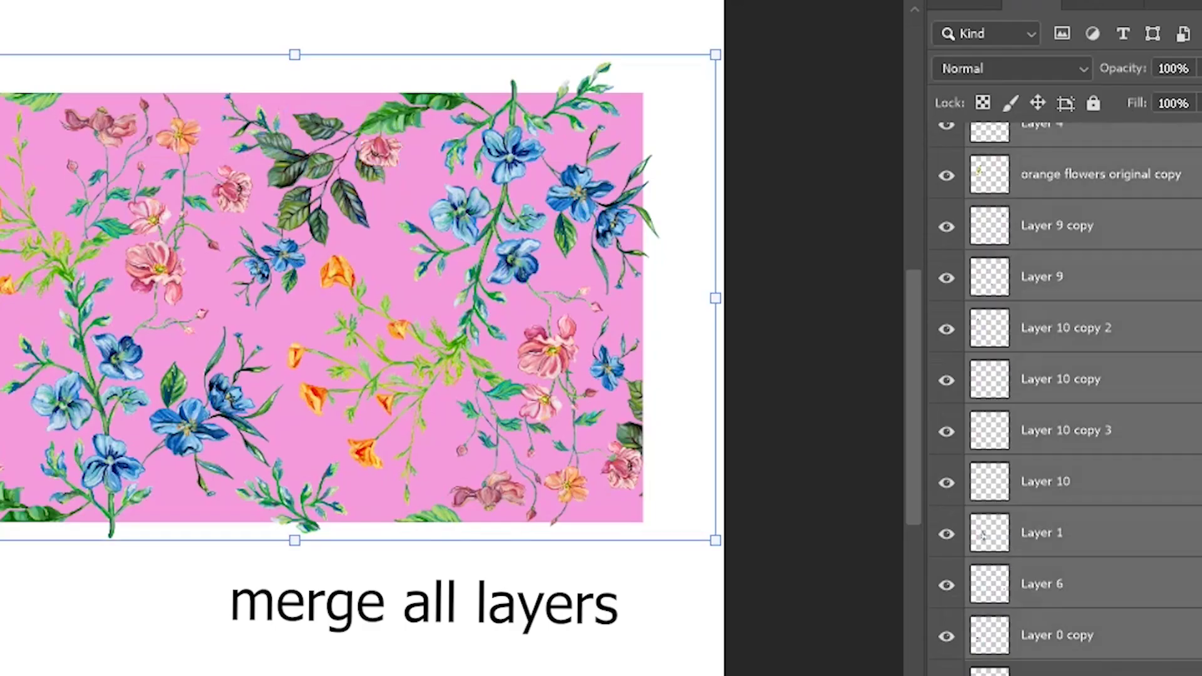
{"action": "key", "text": "ctrl+e"}
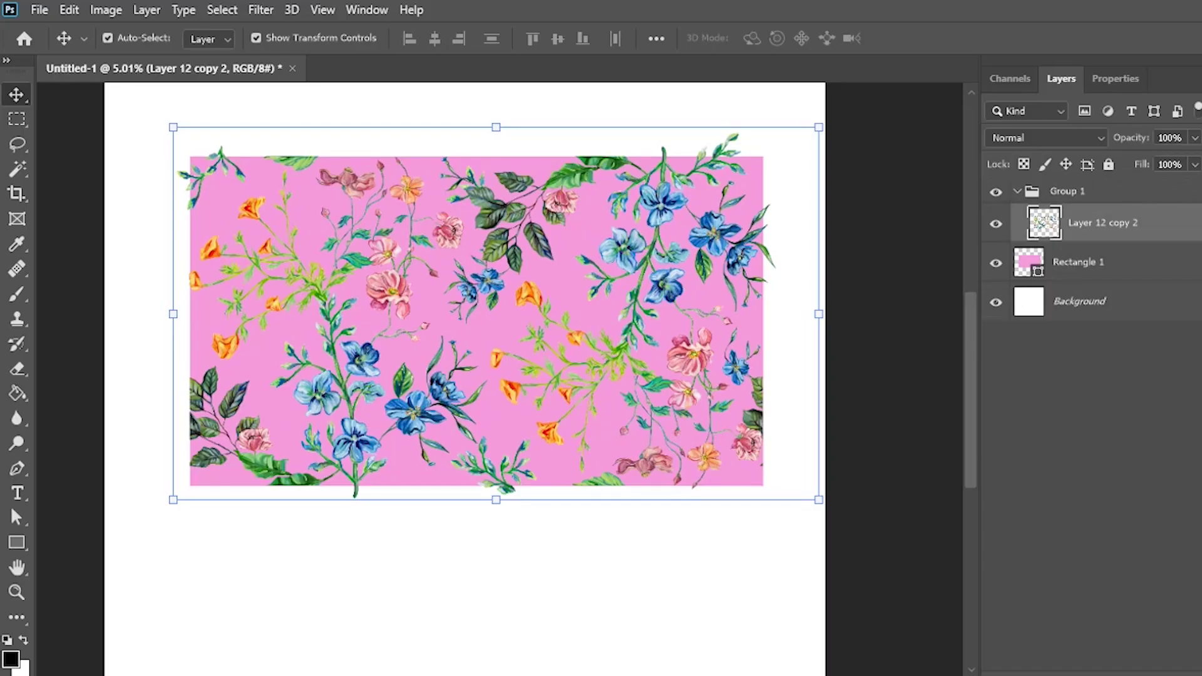
{"action": "left_click", "coordinate": [996, 193]}
{"action": "left_click", "coordinate": [996, 192]}
{"action": "key", "text": "ctrl+comma"}
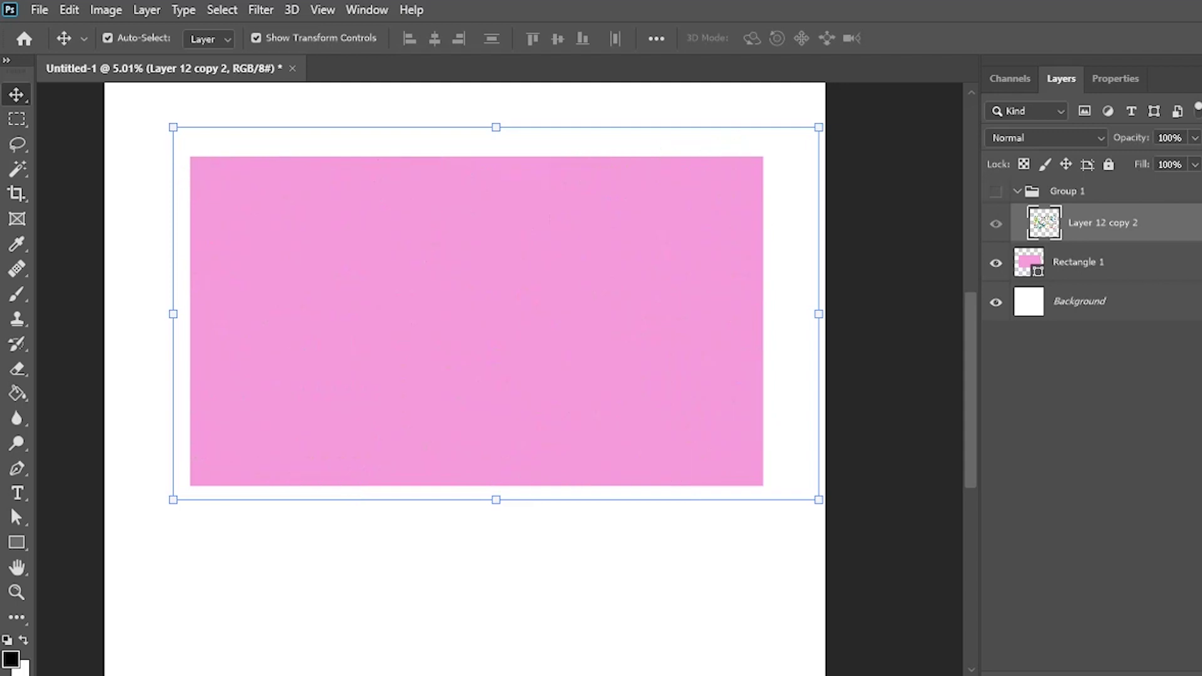
{"action": "key", "text": "ctrl+comma"}
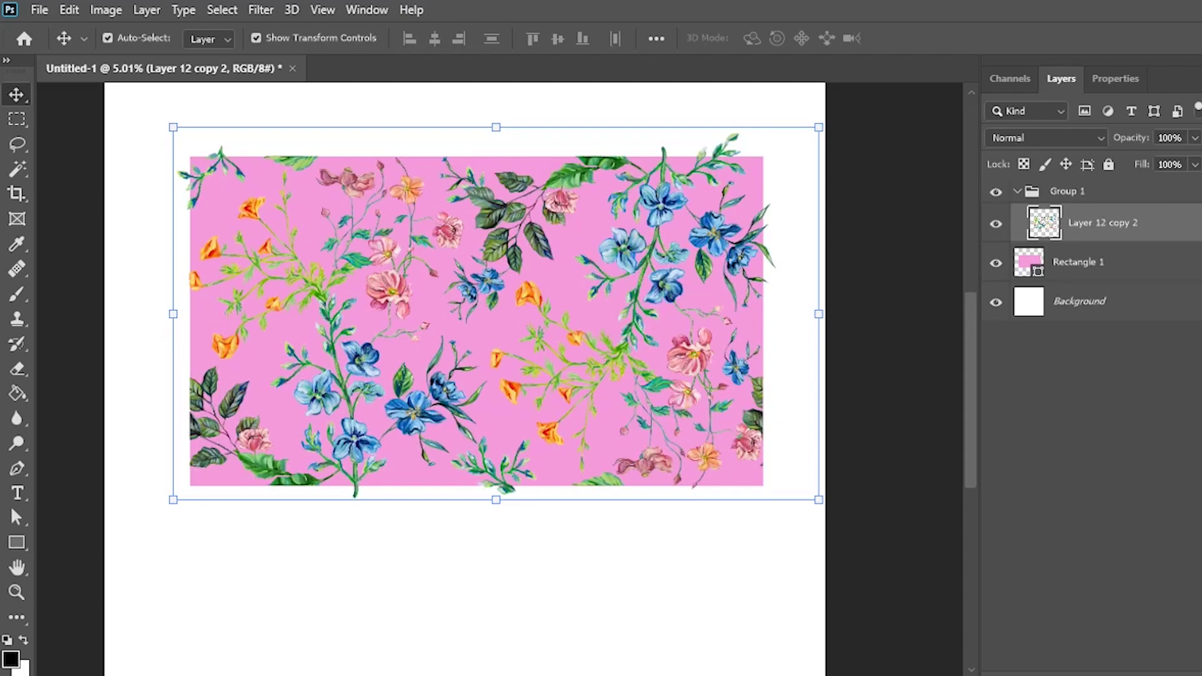
{"action": "key", "text": "ctrl+comma"}
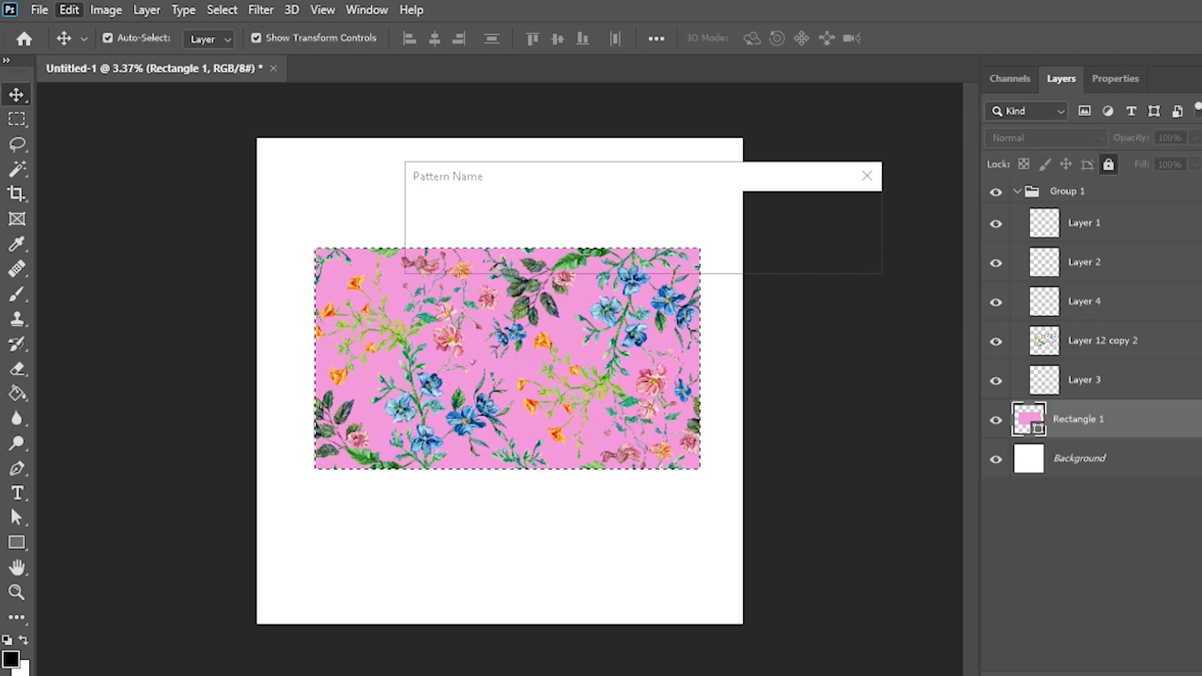
- Define the finished tile as a pattern and fill the canvas with it in a pattern fill layer scaled to 56%
{"action": "key", "text": "alt+f"}
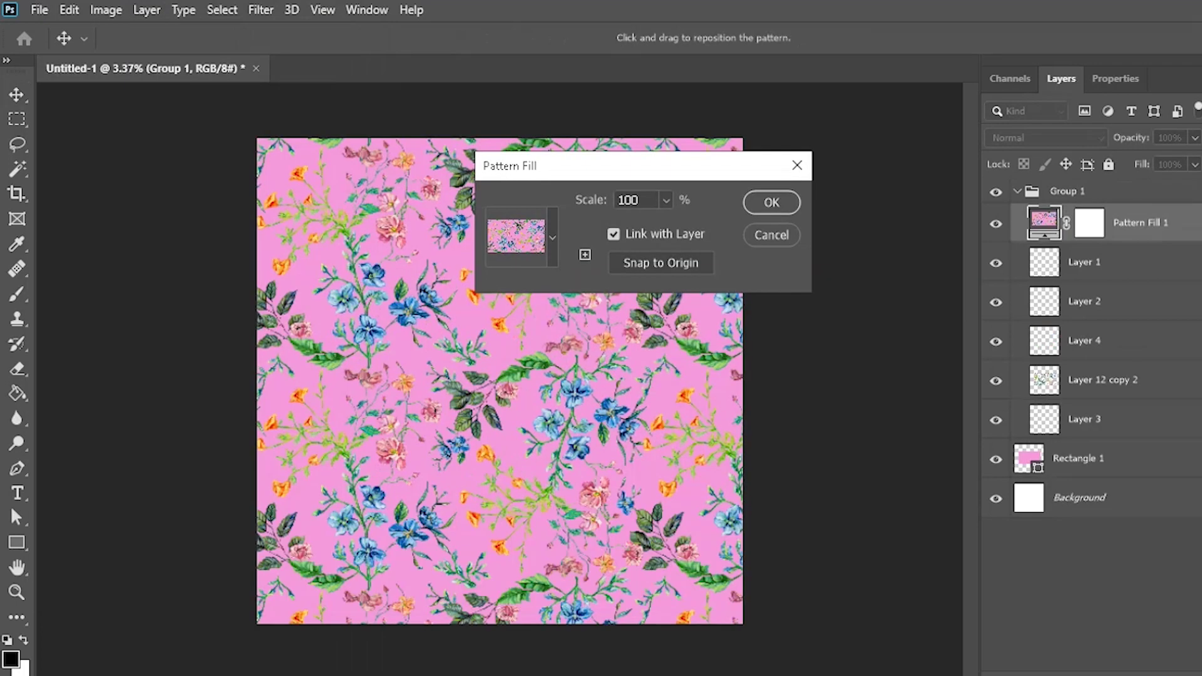
{"action": "left_click", "coordinate": [666, 200]}
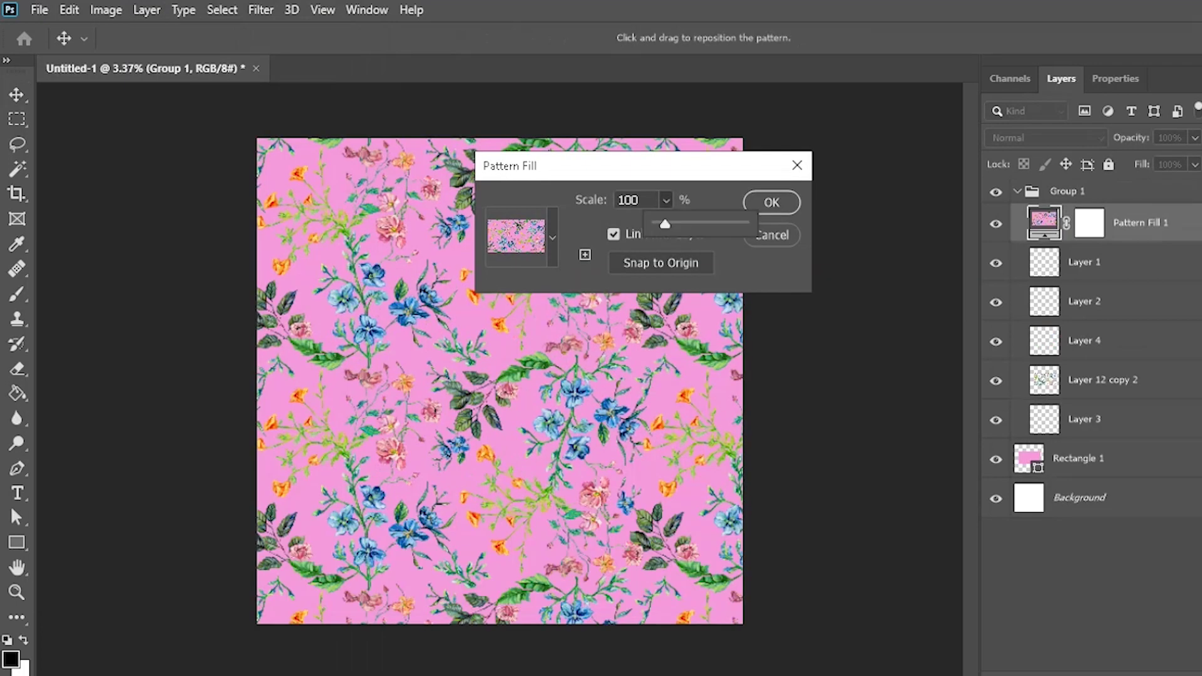
{"action": "left_click_drag", "start_coordinate": [665, 224], "coordinate": [660, 225]}
{"action": "left_click", "coordinate": [771, 202]}
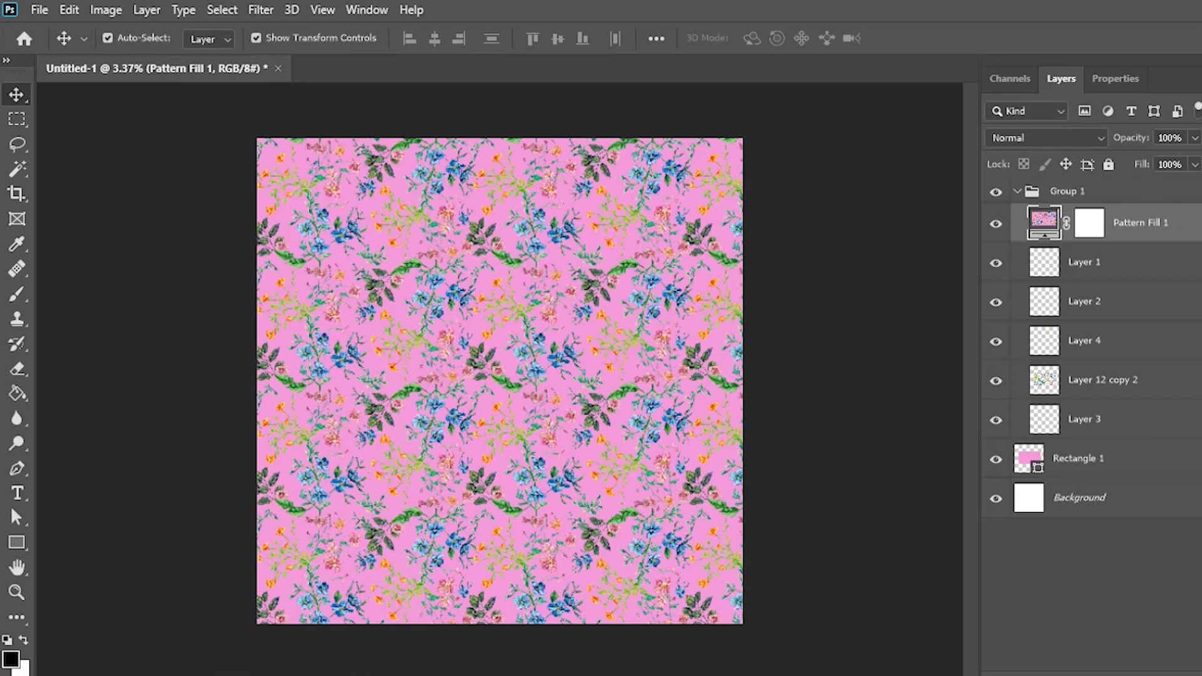
- Edit the pattern fill layer's scale to preview the floral repeat at a different size
{"action": "double_click", "coordinate": [1044, 221]}
{"action": "left_click_drag", "start_coordinate": [626, 166], "coordinate": [786, 206]}
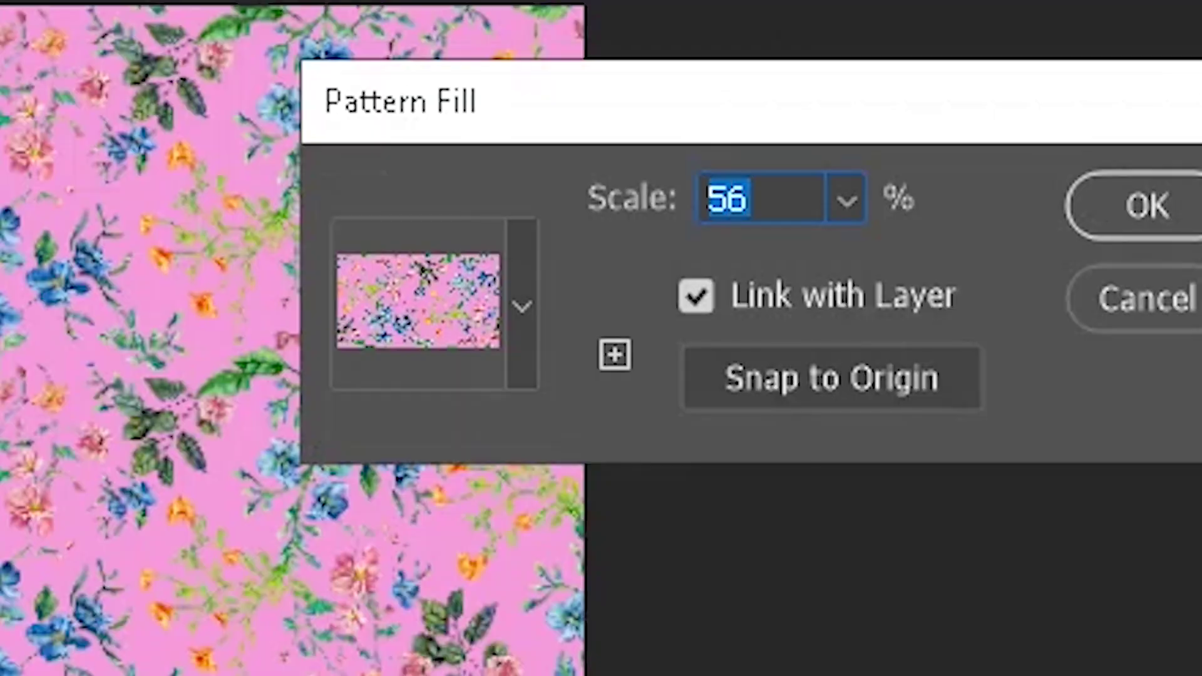
{"action": "type", "text": "8-"}
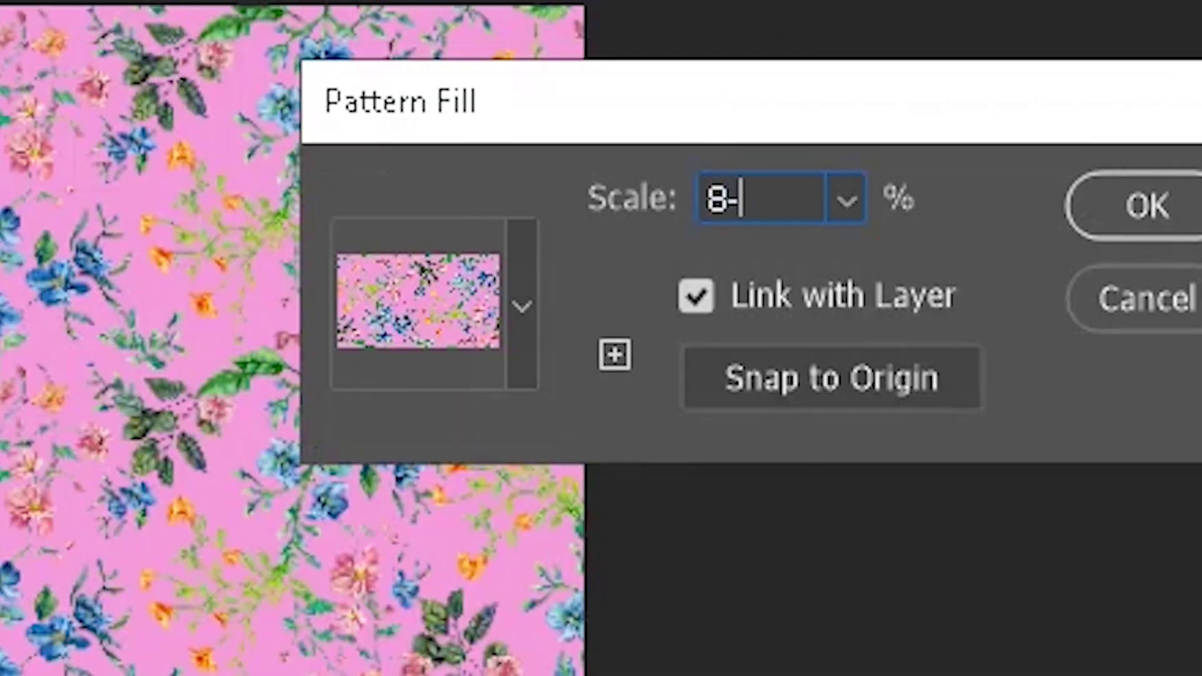
{"action": "key", "text": "BackSpace"}
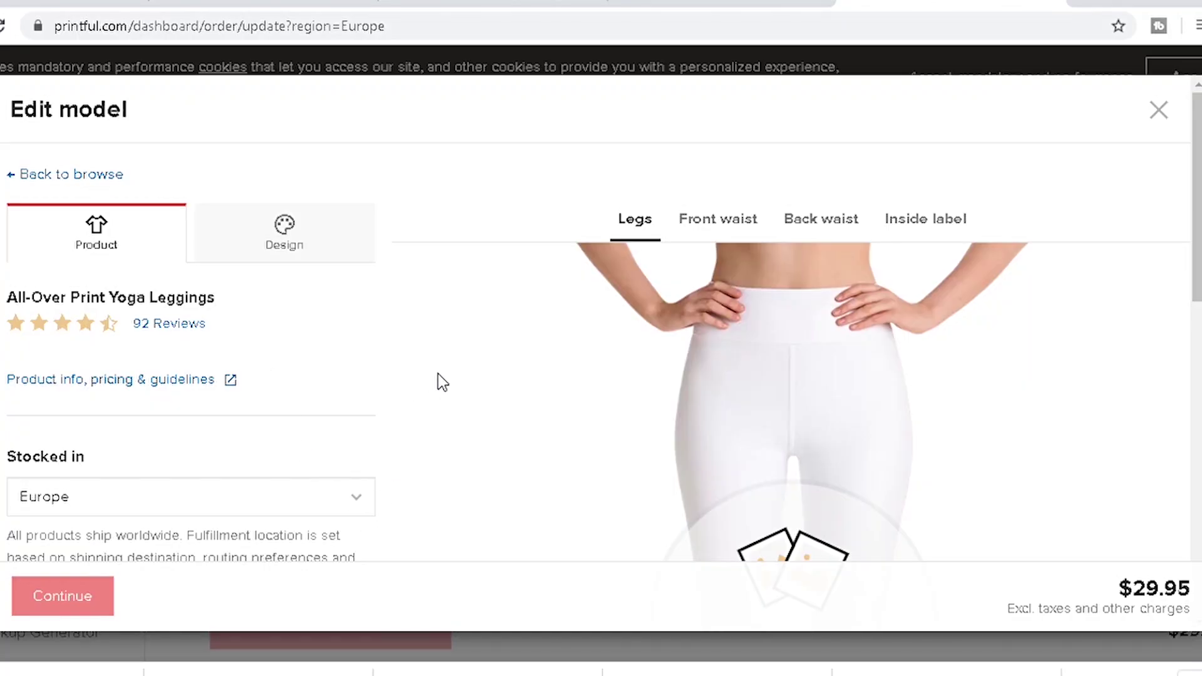
- Switch to Printful, place pattern-11.jpg on the legs of the All-Over Print Yoga Leggings and shrink it to about 26.5 × 15.6
{"action": "scroll", "coordinate": [483, 390], "scroll_direction": "down", "scroll_amount": 5}
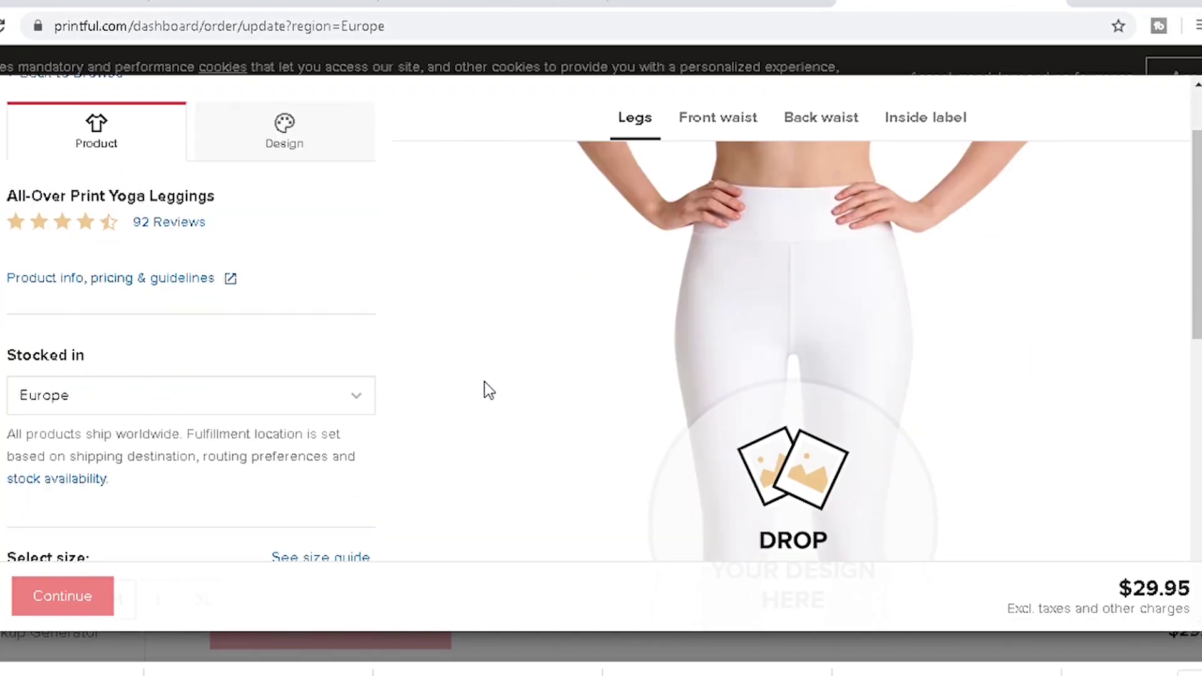
{"action": "left_click", "coordinate": [792, 321]}
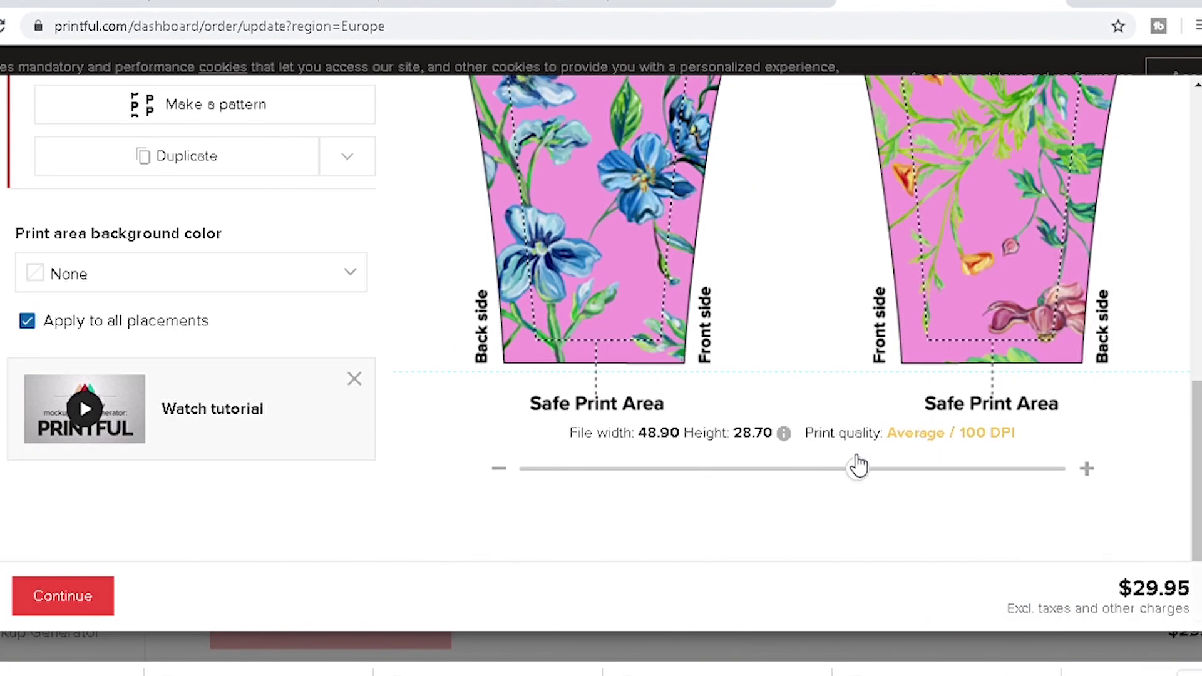
{"action": "left_click_drag", "start_coordinate": [857, 466], "coordinate": [827, 466]}
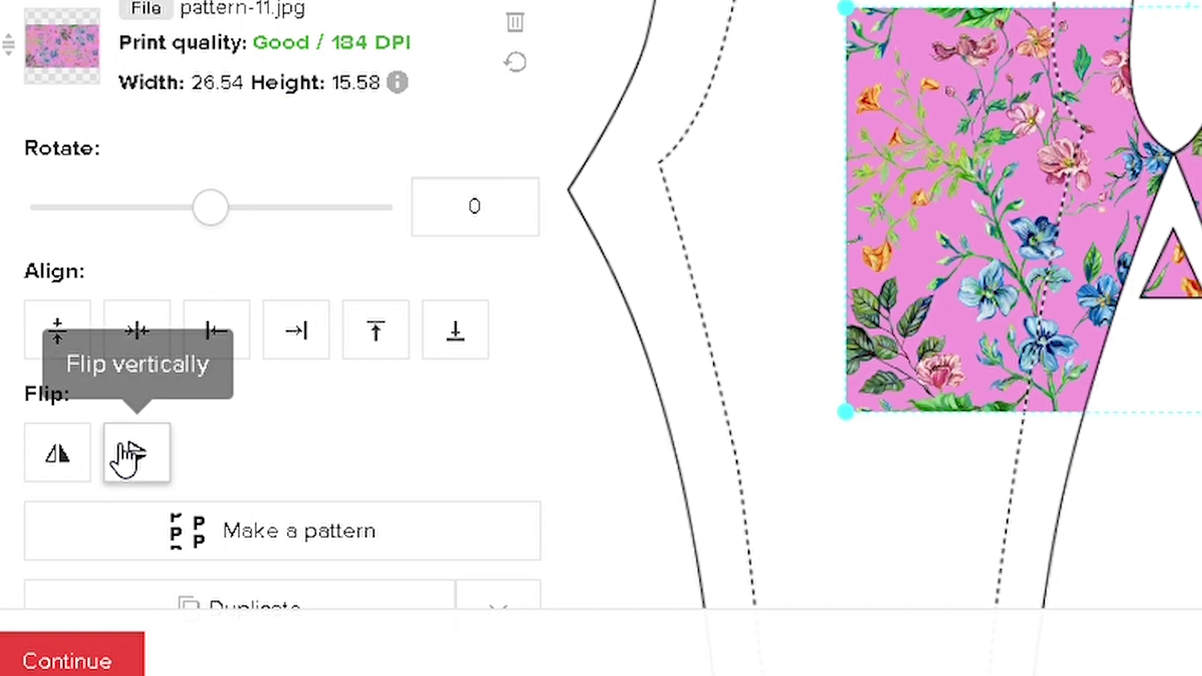
- Turn the placed artwork into a repeating pattern with the regular grid layout and review it in the leggings mockup
{"action": "left_click", "coordinate": [188, 543]}
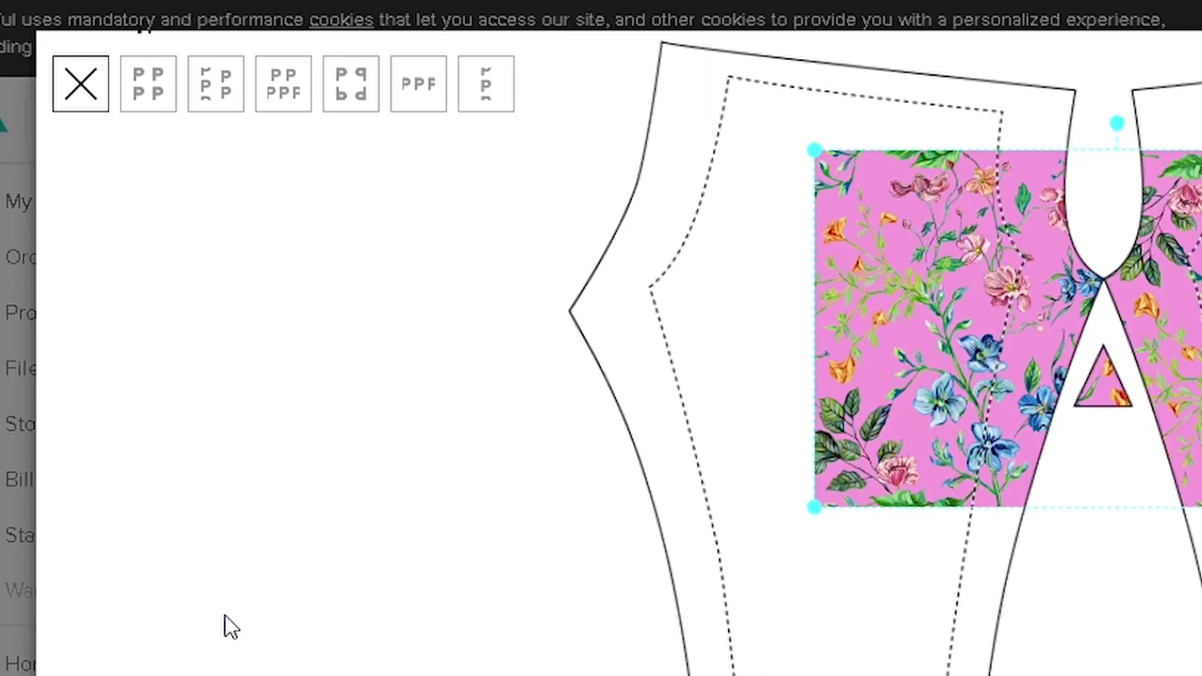
{"action": "left_click", "coordinate": [163, 108]}
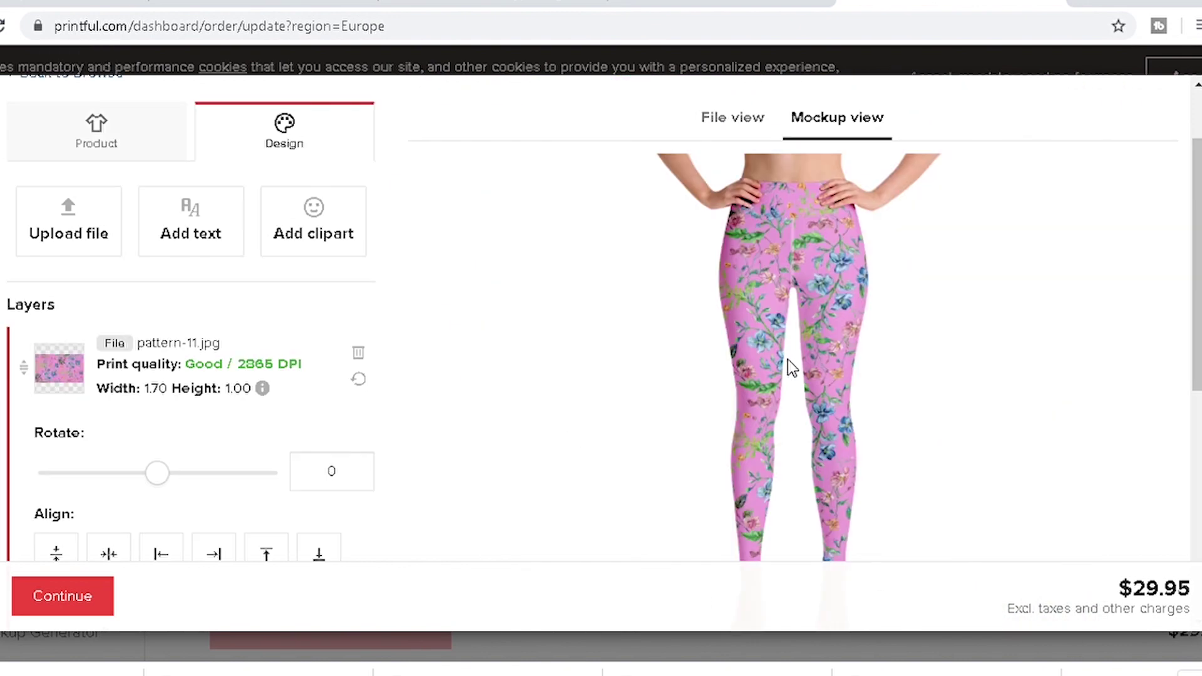
{"action": "scroll", "coordinate": [787, 360], "scroll_direction": "down", "scroll_amount": 2}
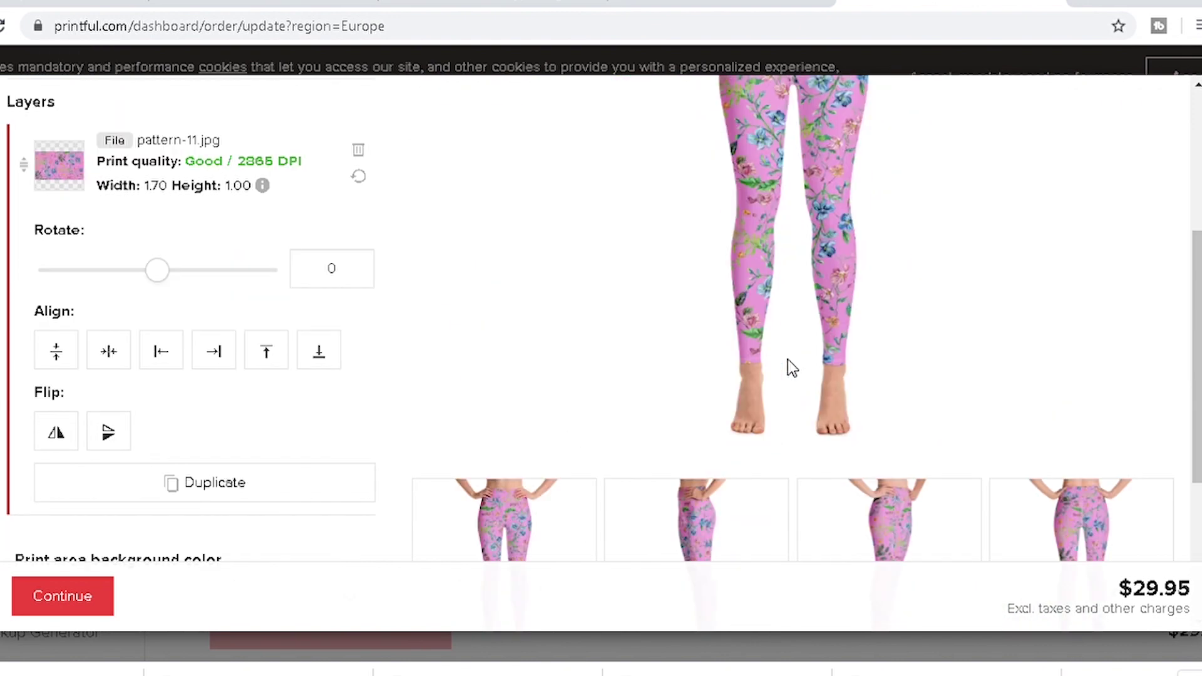